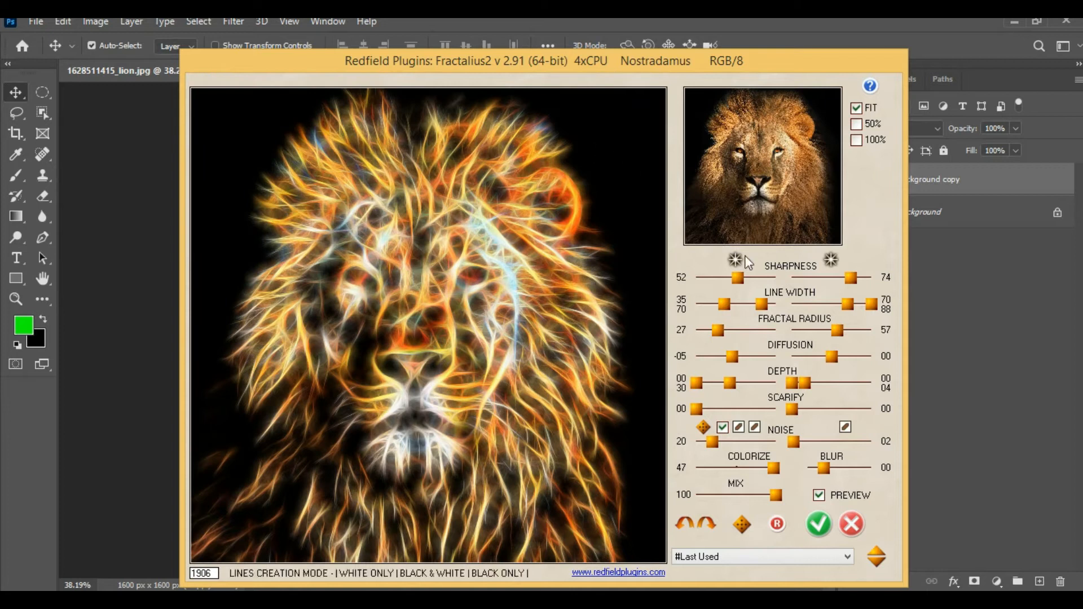
- Set the Fractalius sharpness to 56 and 59, the first pair of line widths to 48 and 61, and the second fine line width to 71
left_click_drag(737, 277, 742, 278)
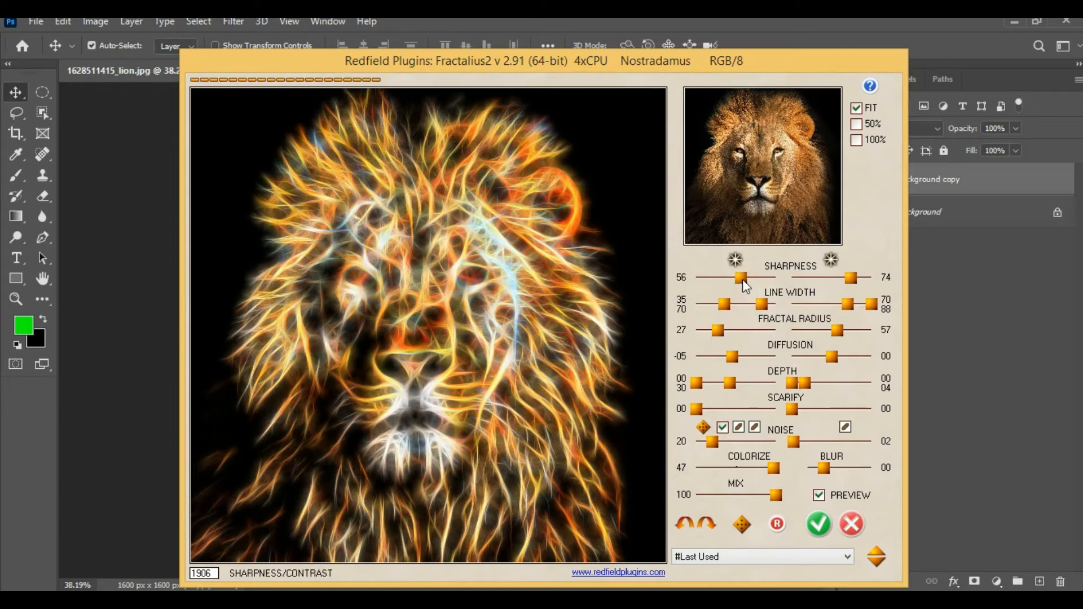
left_click_drag(852, 278, 847, 279)
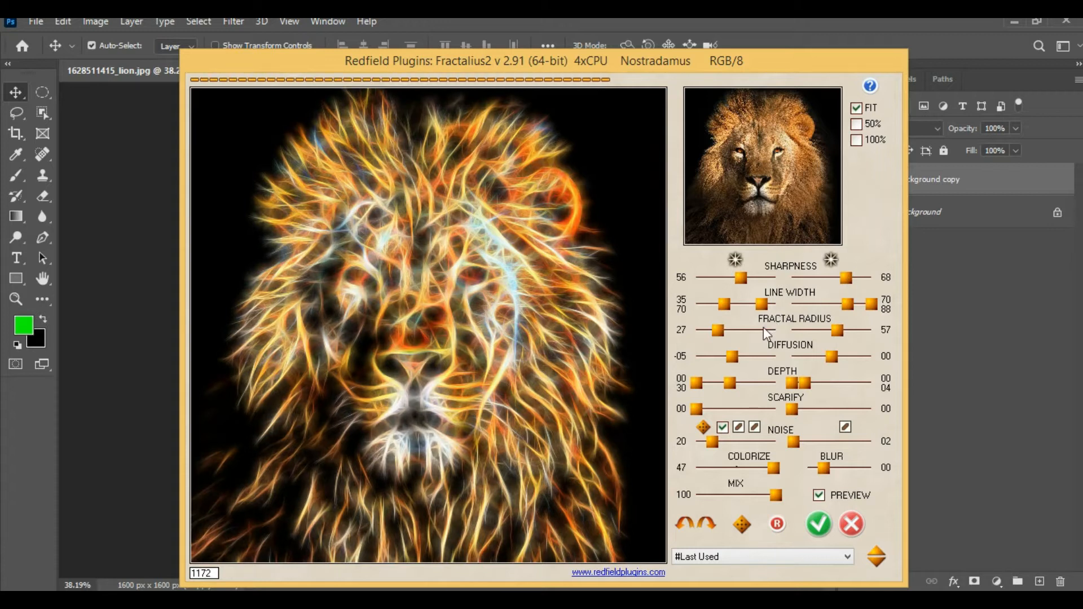
left_click_drag(721, 306, 726, 306)
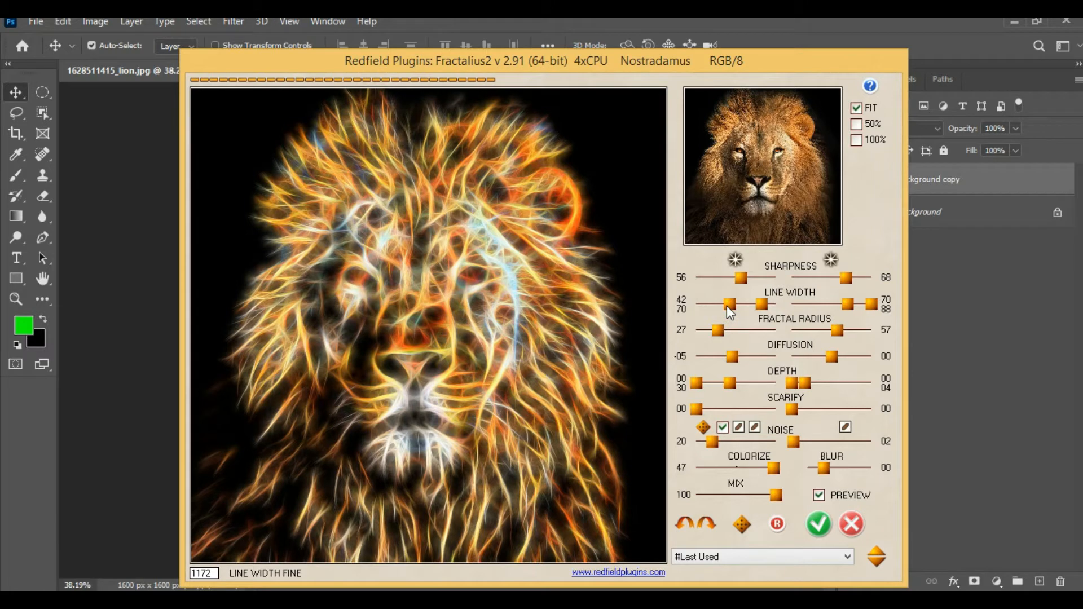
left_click_drag(846, 270, 839, 274)
left_click_drag(763, 299, 754, 309)
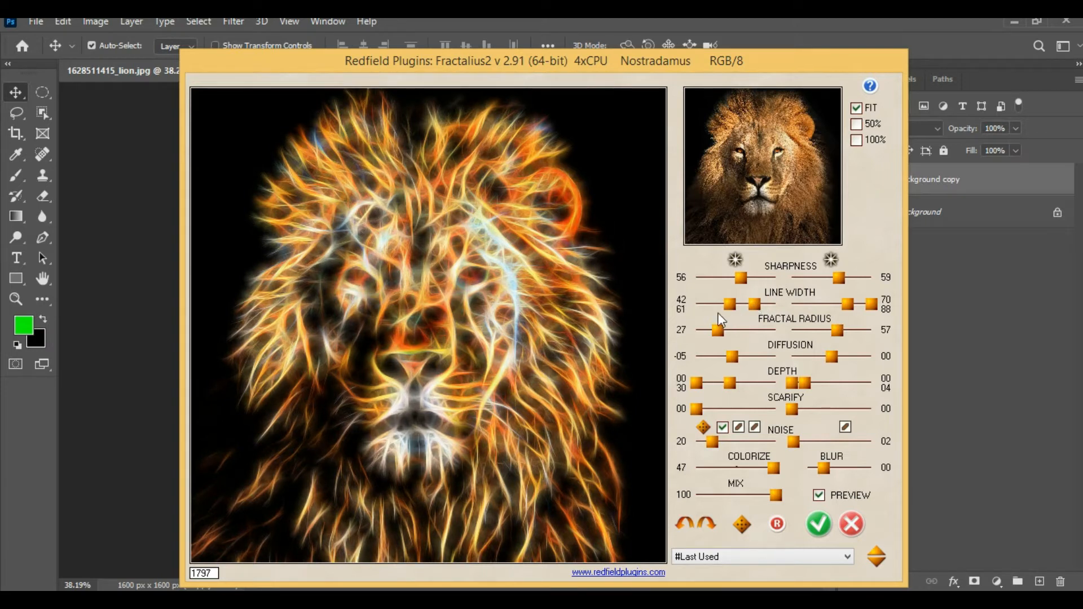
left_click_drag(729, 310, 735, 311)
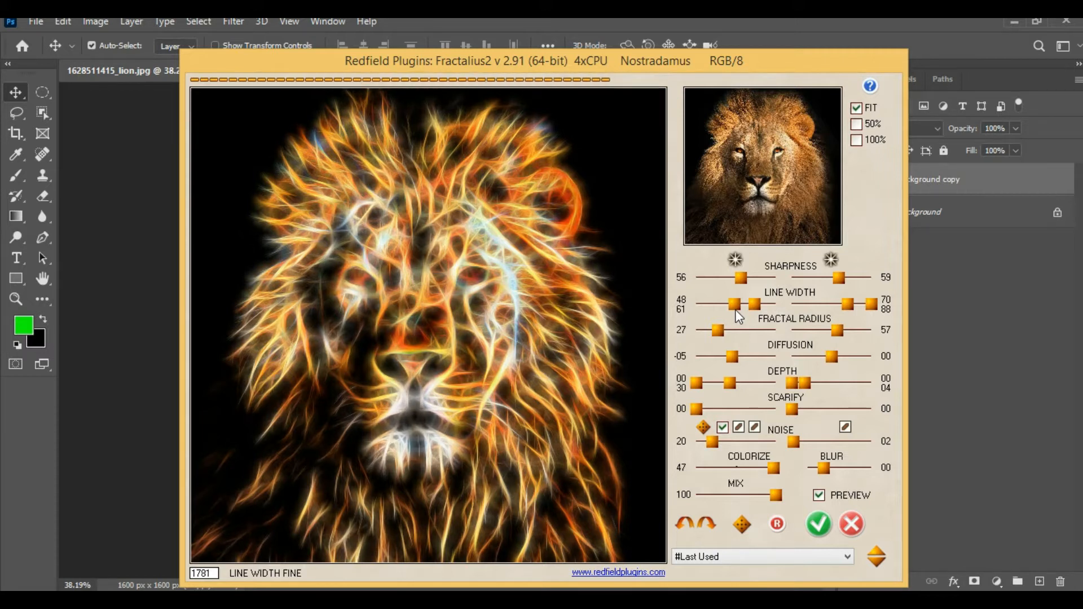
left_click(847, 305)
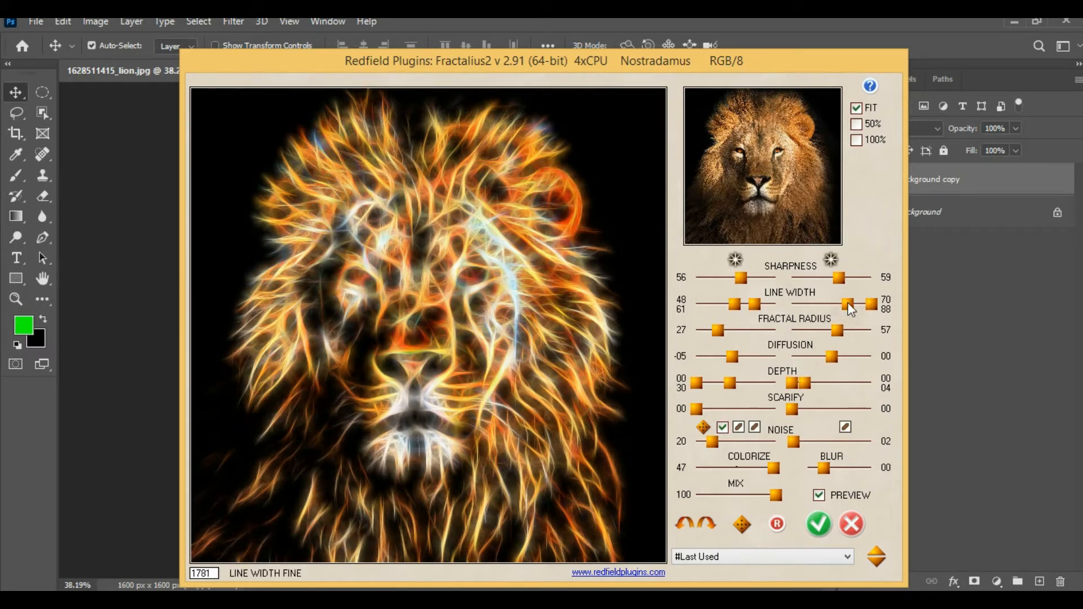
left_click_drag(851, 308, 852, 309)
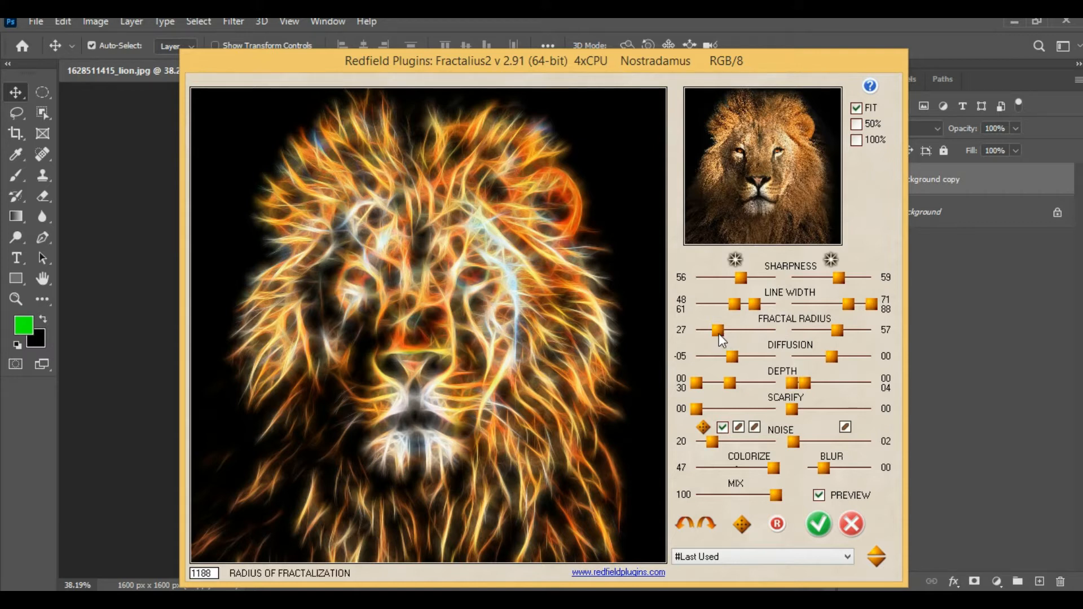
- Set the first fractal radius to 36 and the sharpness to 67 and 78, and apply the filter to the lion layer
left_click_drag(719, 333, 729, 333)
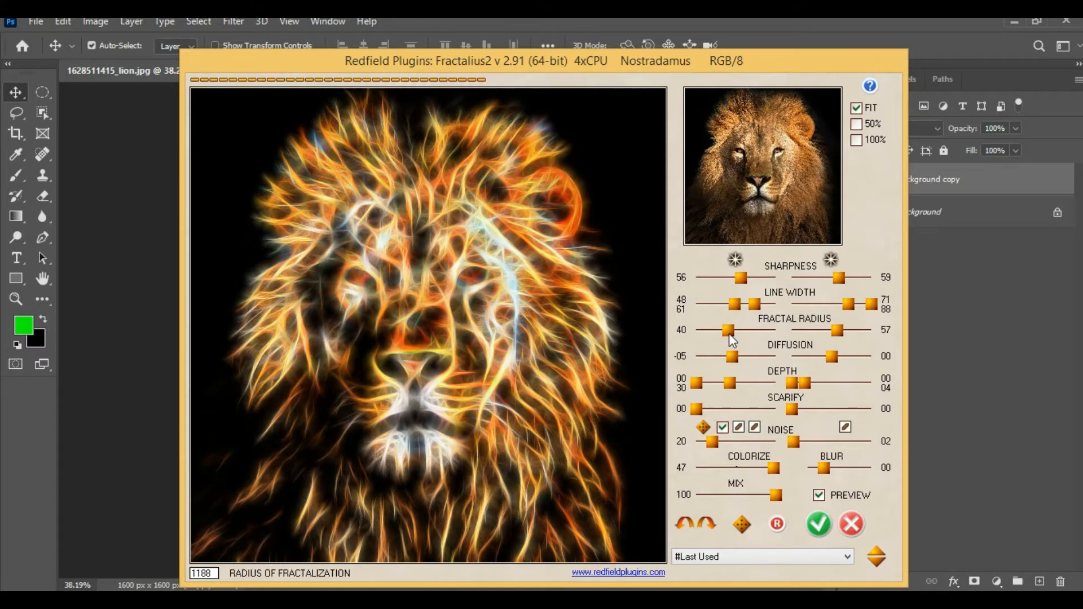
left_click_drag(728, 333, 724, 330)
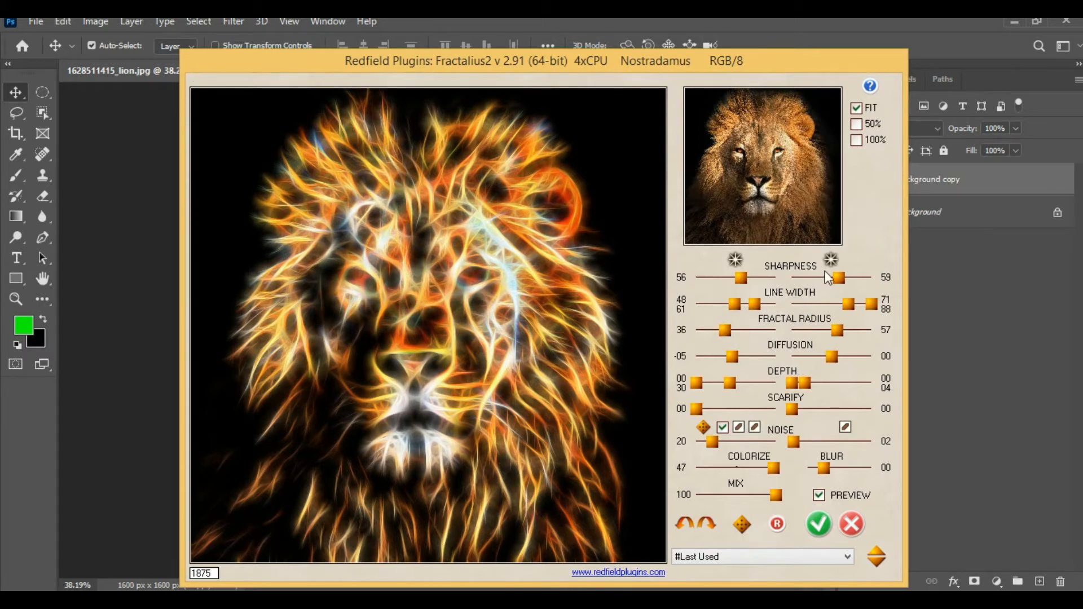
left_click_drag(835, 276, 852, 278)
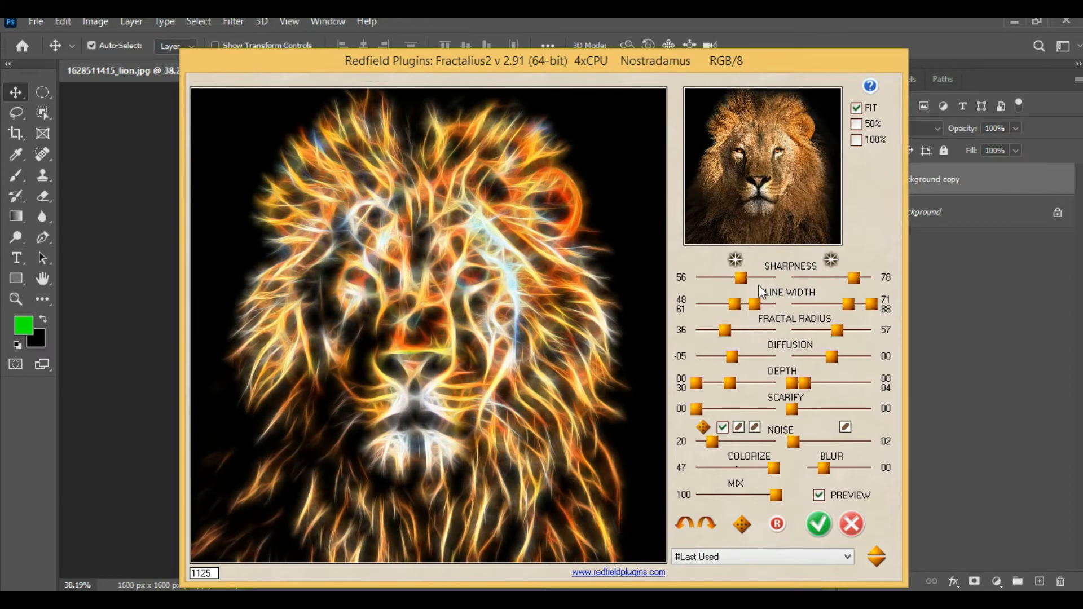
left_click_drag(742, 279, 750, 279)
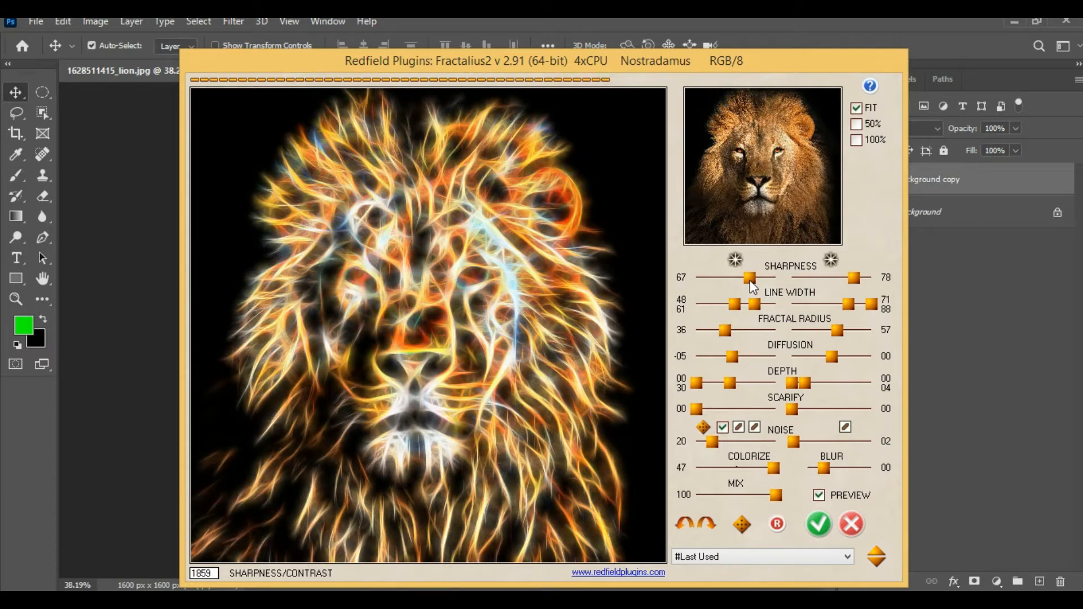
left_click(819, 524)
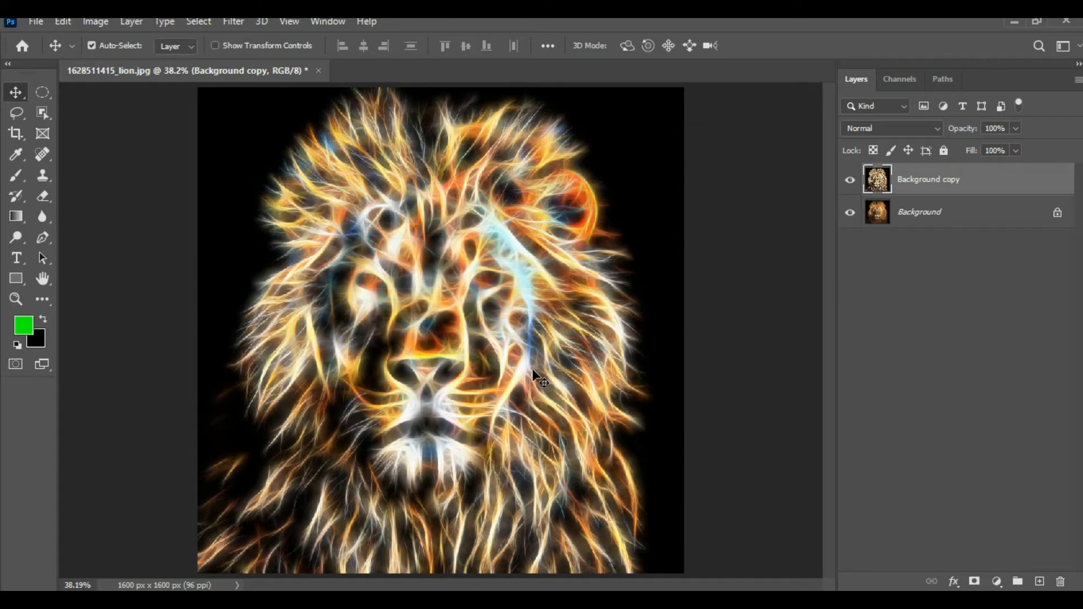
- Add a Curves adjustment layer above the filtered lion and bend the RGB curve down at its middle to darken the midtones
left_click(996, 581)
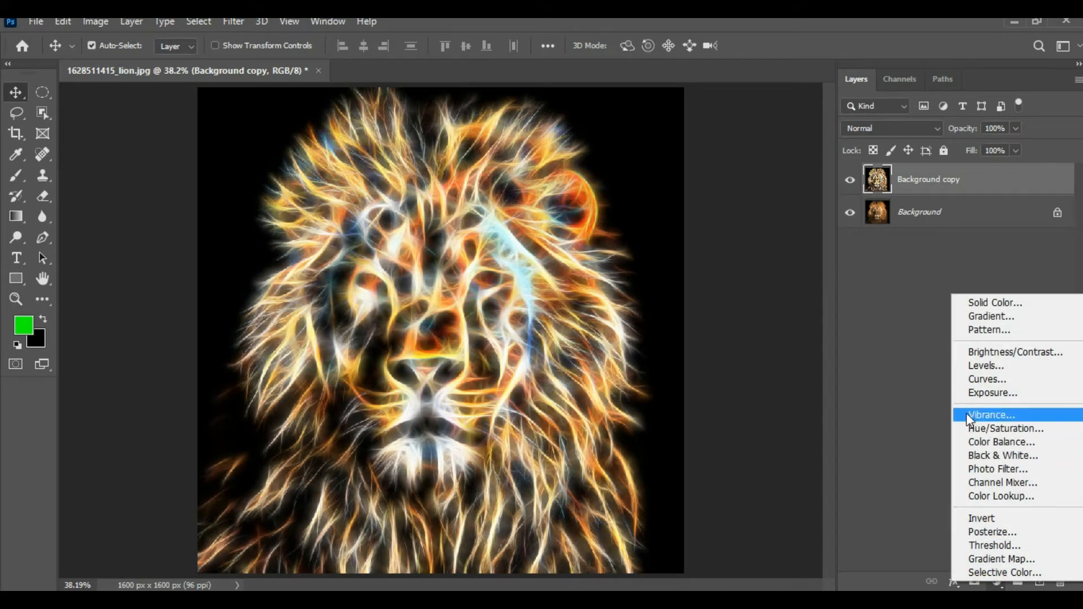
left_click(971, 381)
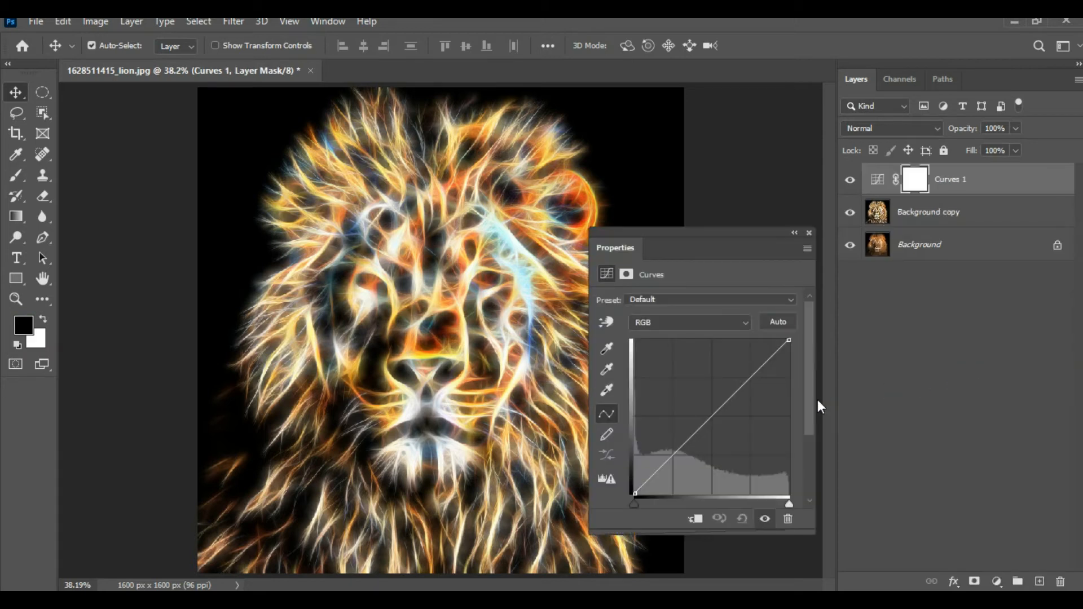
left_click_drag(713, 415, 725, 423)
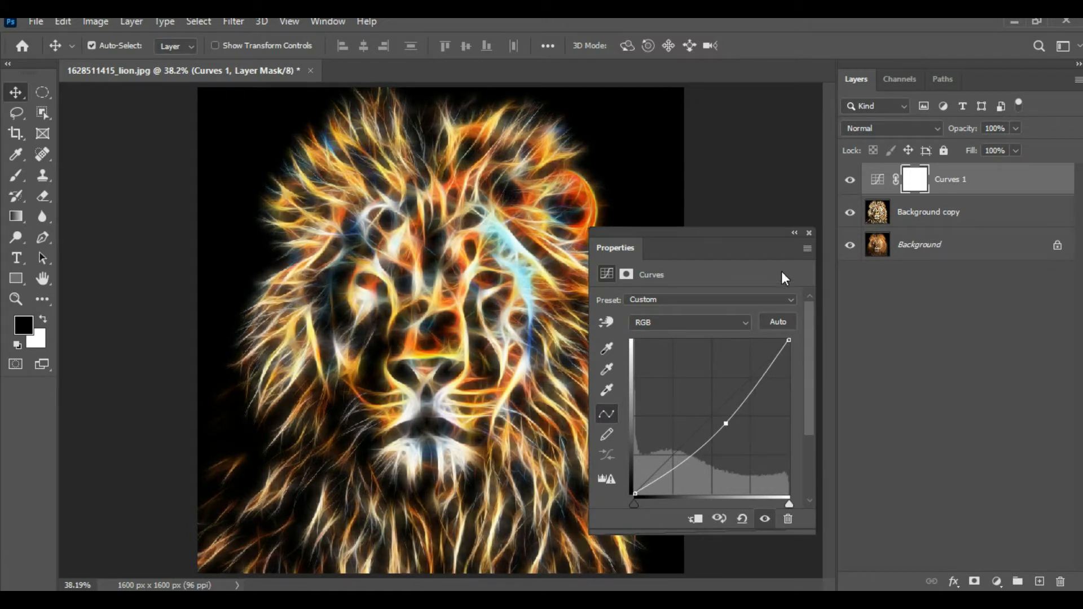
left_click(808, 232)
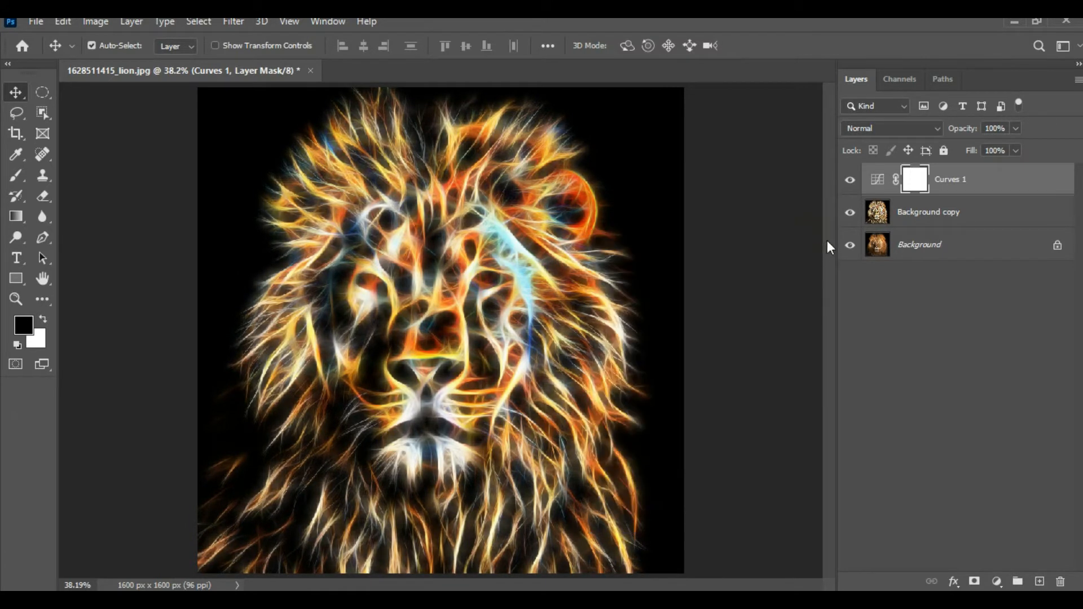
- Compare the lion artwork with the original photo by repeatedly isolating the Background layer and restoring the other layers
left_click(844, 245, "alt")
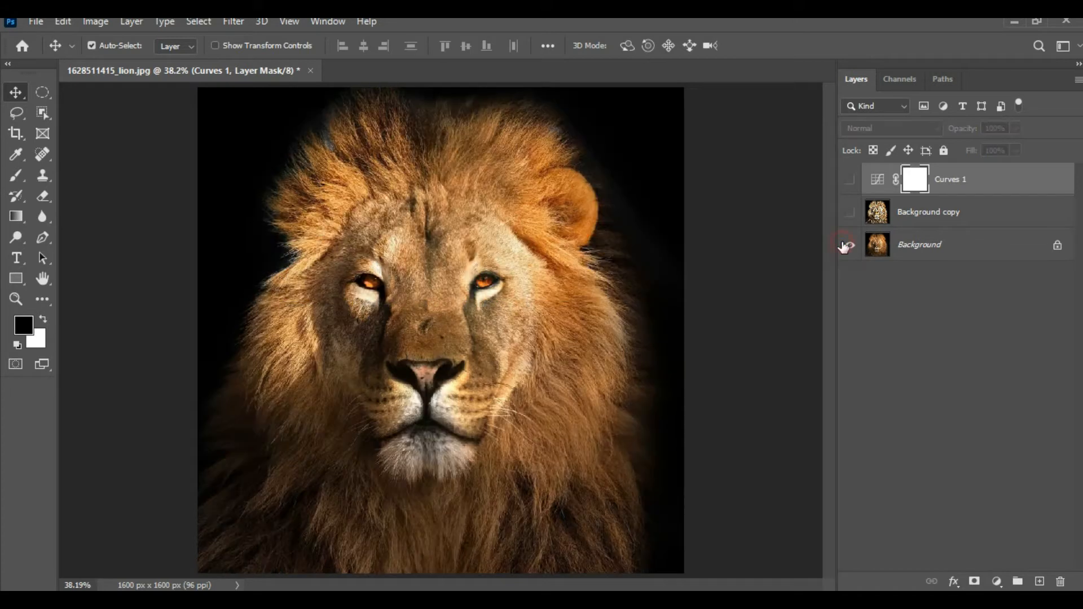
left_click(844, 245, "alt")
left_click(844, 246, "alt")
left_click(844, 246, "alt")
left_click(844, 245, "alt")
left_click(844, 246, "alt")
left_click(844, 245, "alt")
left_click(844, 245, "alt")
left_click(844, 246, "alt")
left_click(844, 245, "alt")
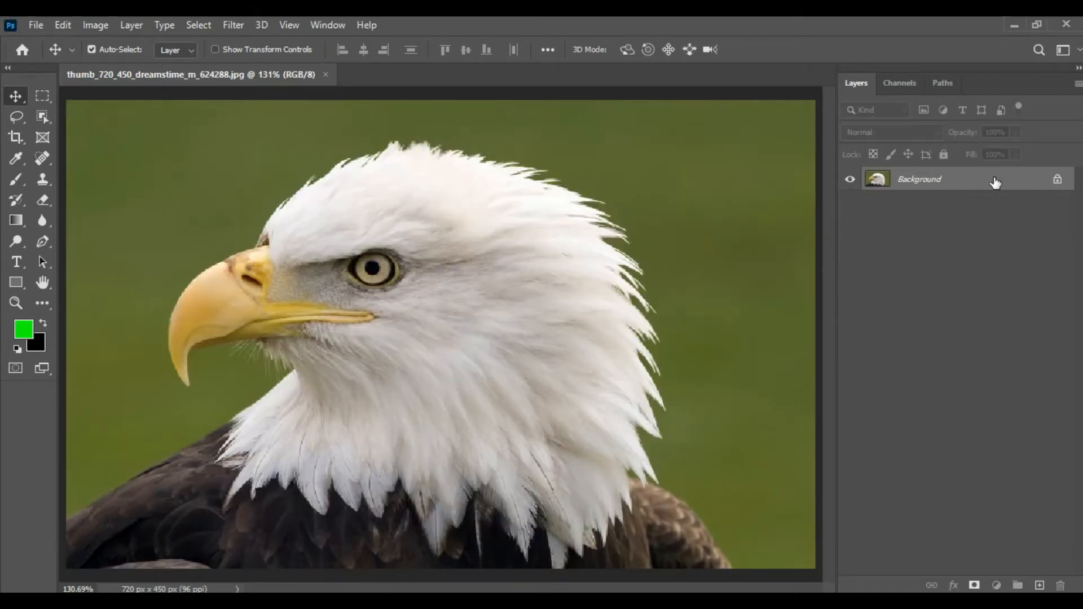
- Duplicate the eagle photo's Background layer and open the Redfield Fractalius 2 filter on the copy
left_click_drag(996, 180, 1040, 585)
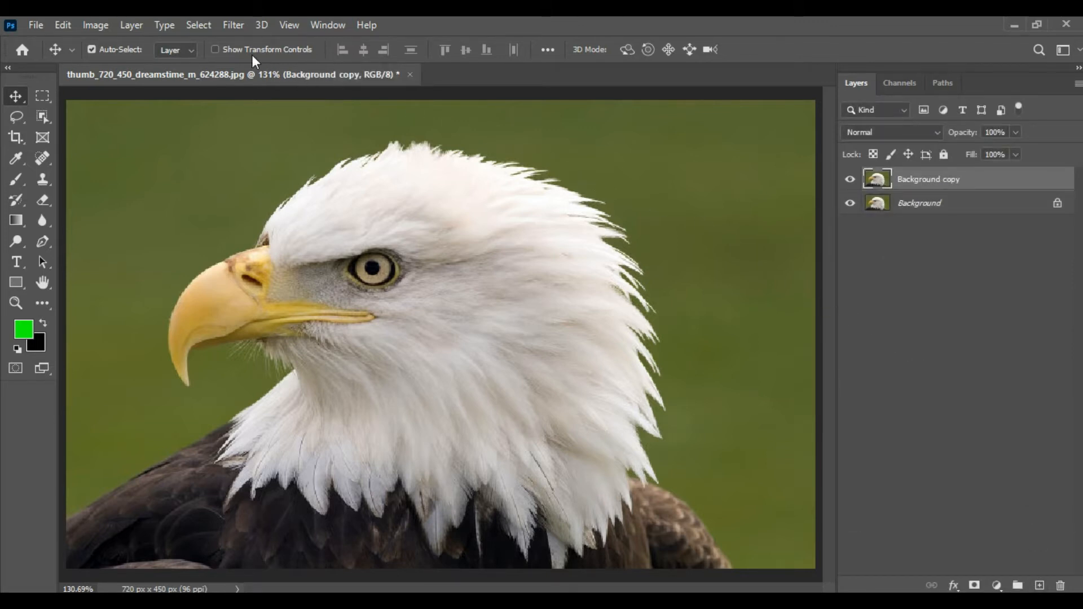
left_click(231, 25)
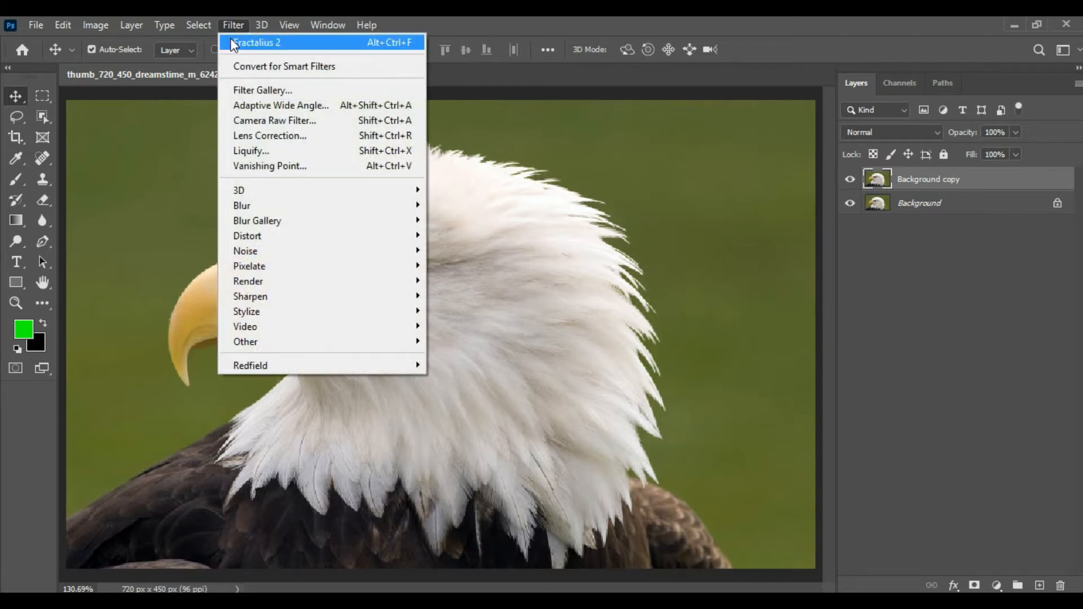
mouse_move(318, 367)
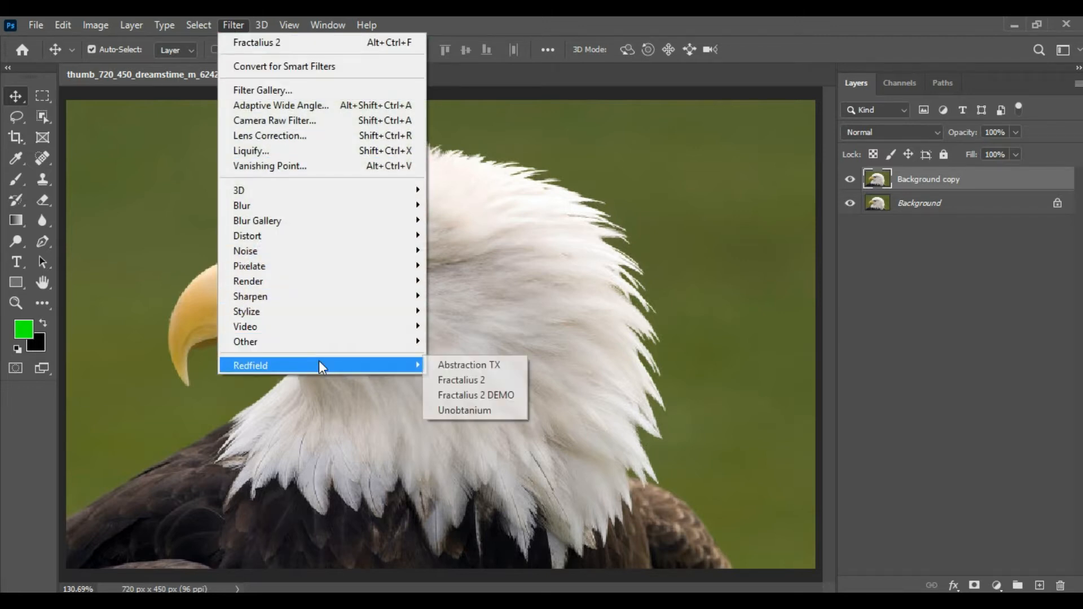
left_click(454, 380)
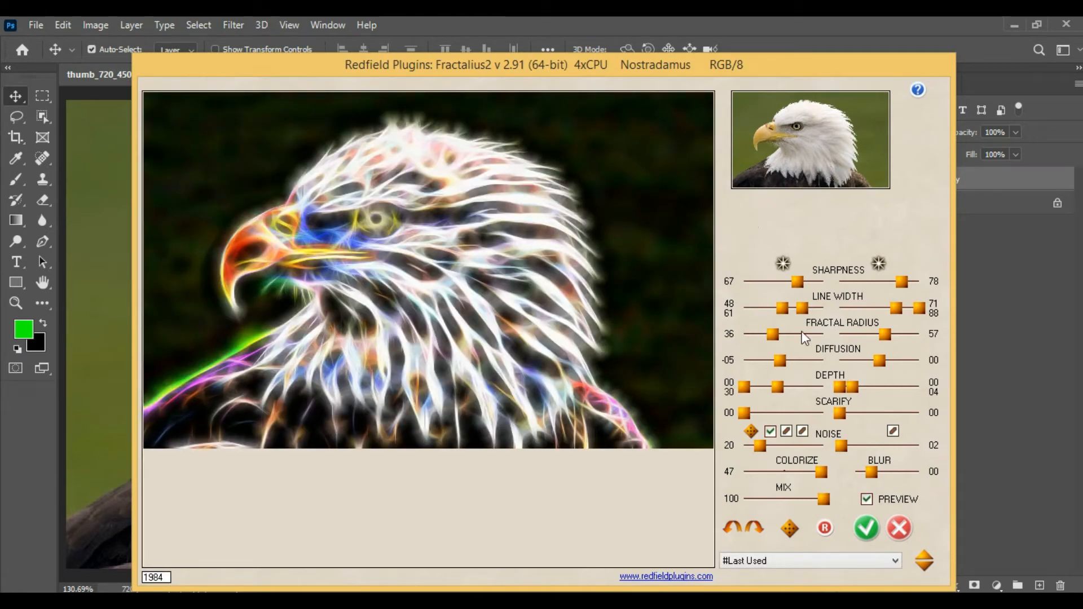
- Set both sharpness values to 57, the second fine line width to 56 and the second diffusion to 12, and apply the filter
left_click(787, 281)
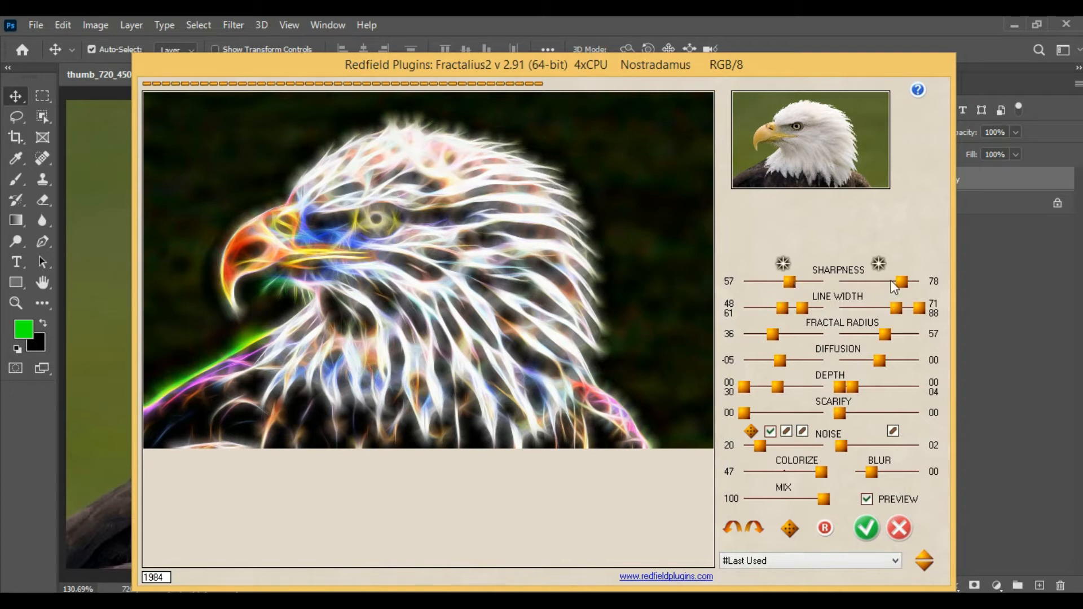
left_click_drag(898, 282, 888, 282)
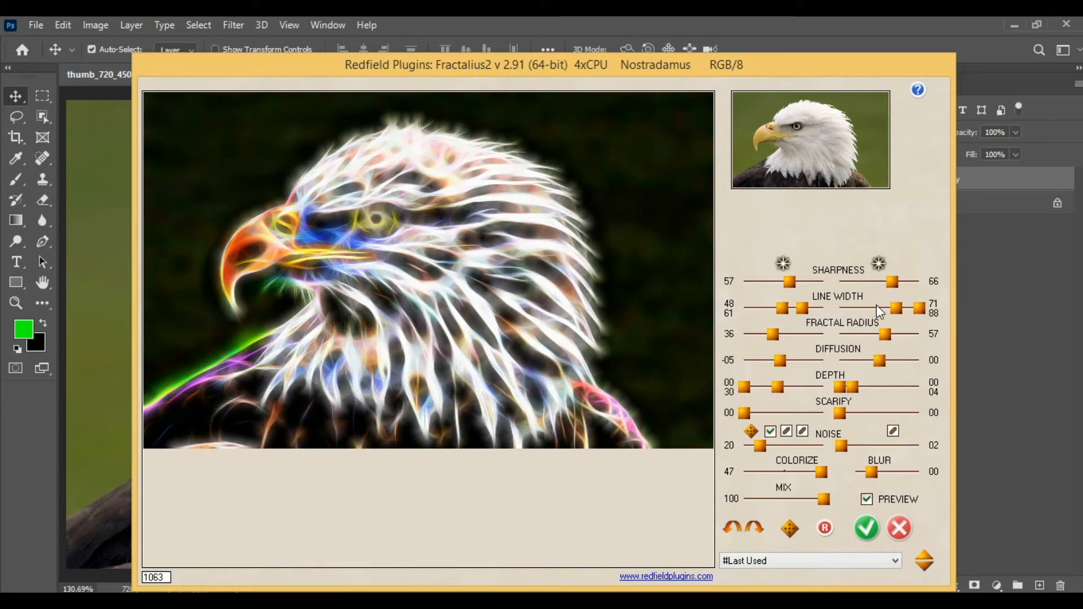
left_click_drag(895, 309, 888, 309)
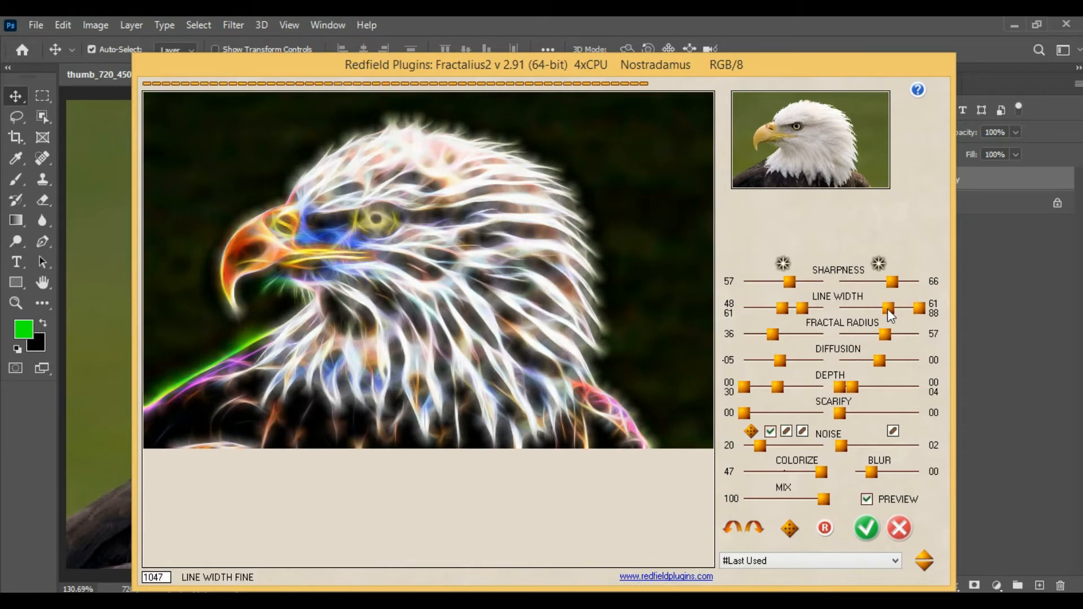
left_click_drag(893, 282, 886, 309)
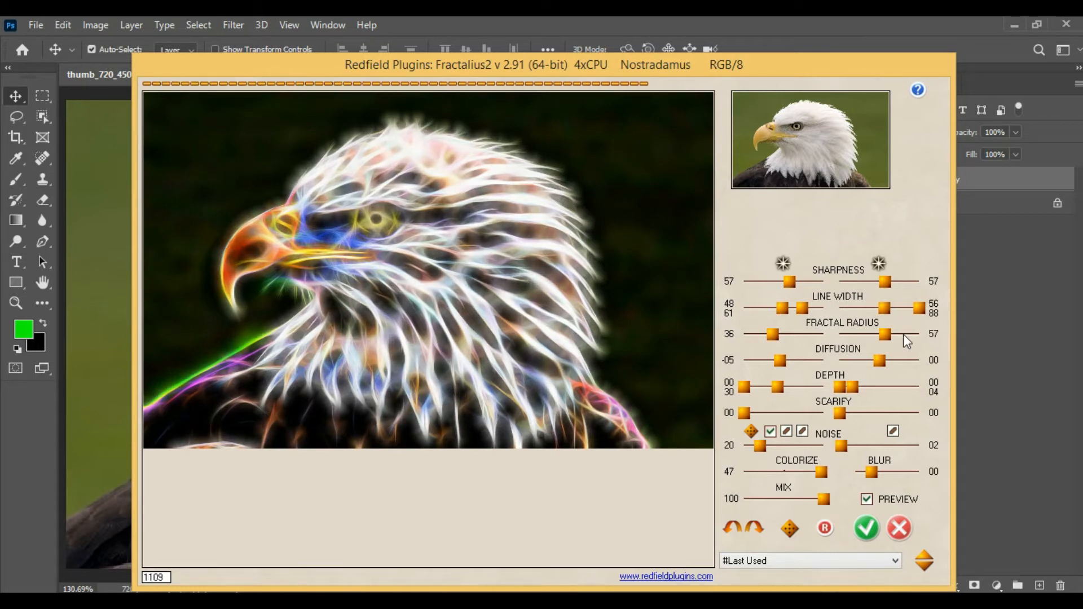
left_click_drag(879, 360, 891, 360)
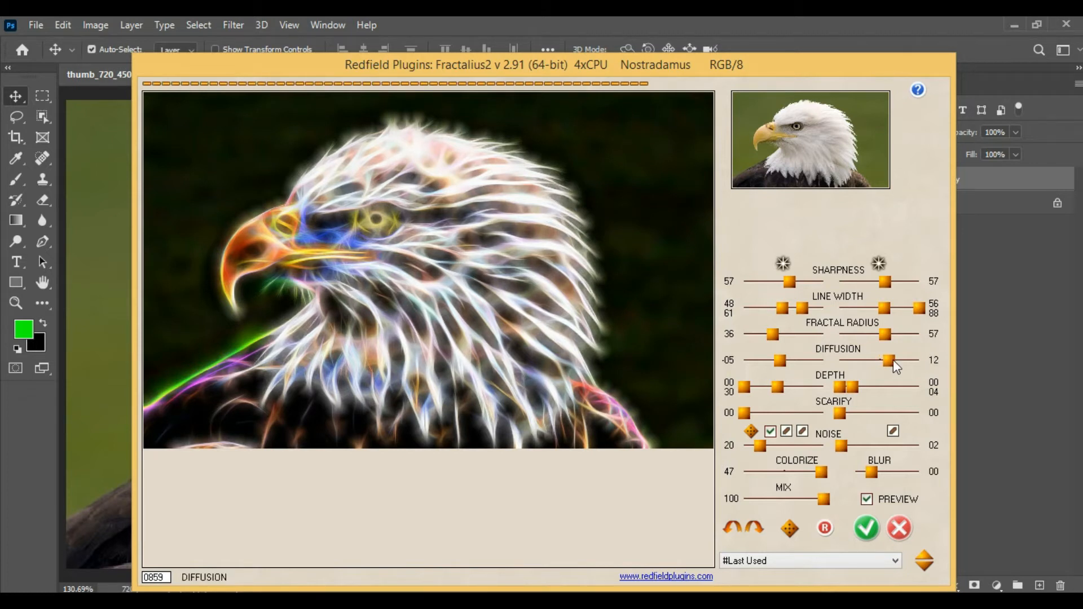
left_click(866, 528)
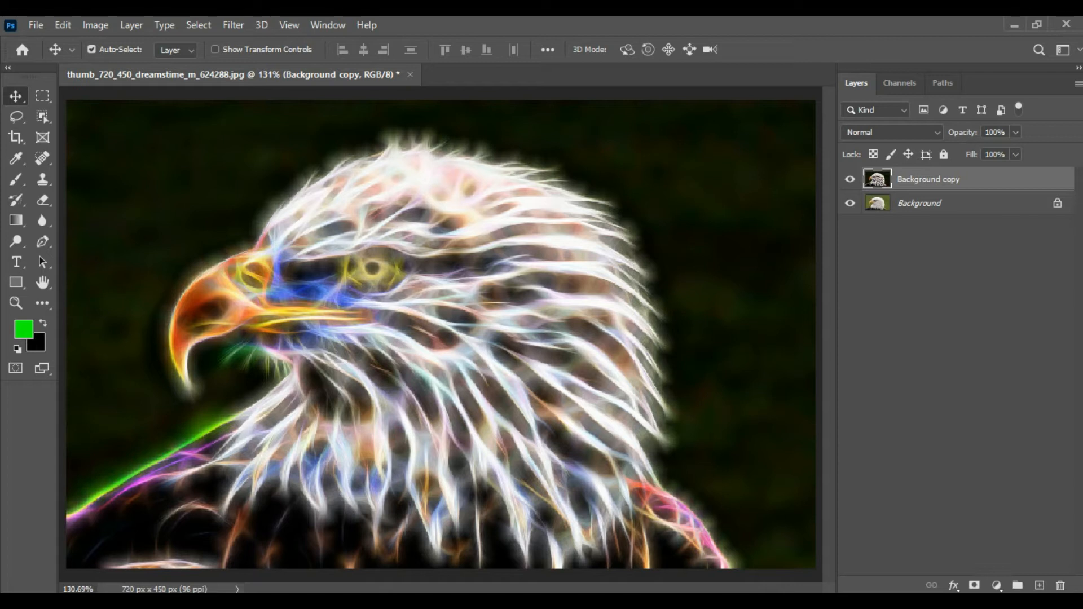
- Add a Curves adjustment layer above the filtered eagle and pull the middle of the RGB curve down to darken the midtones
left_click(996, 584)
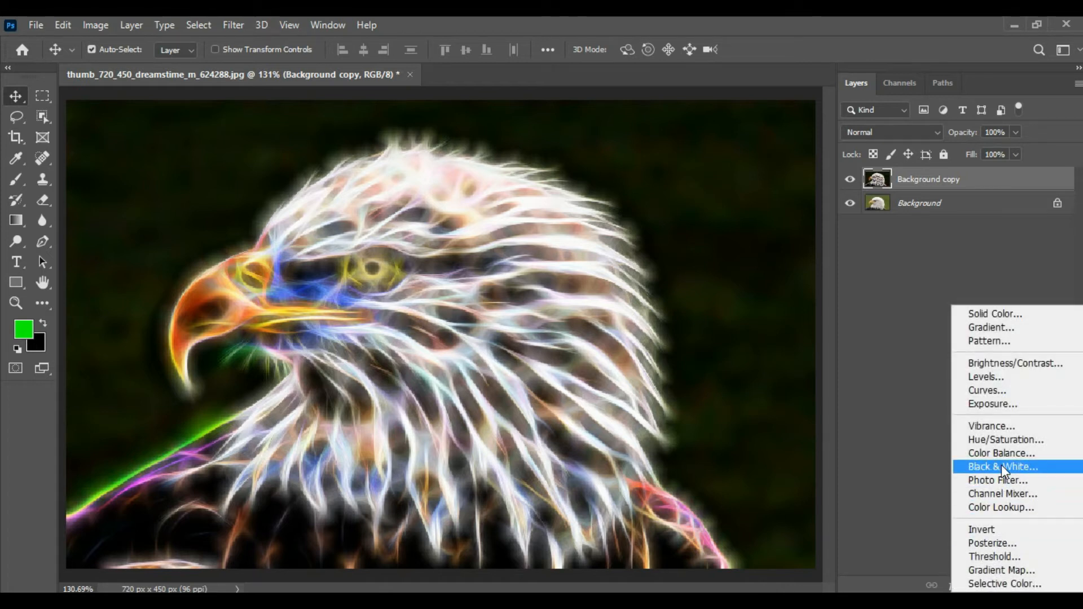
left_click(999, 392)
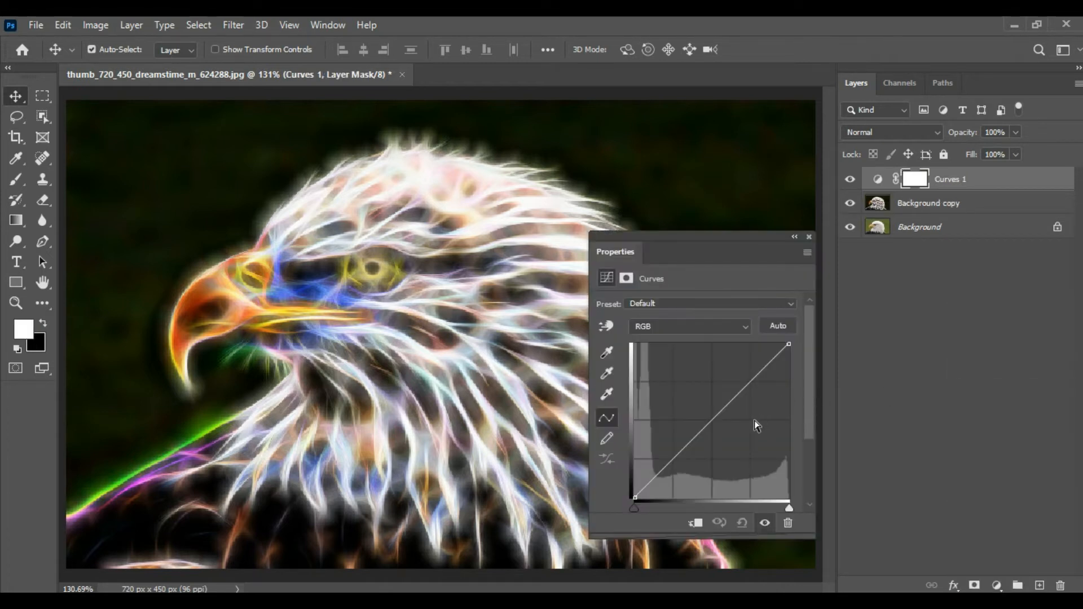
left_click(709, 420)
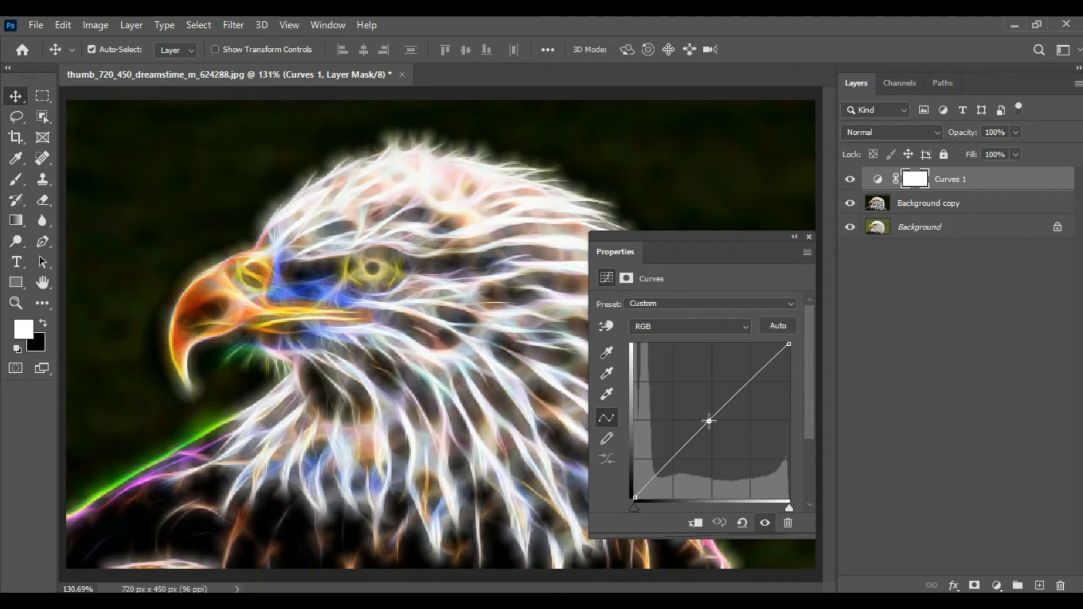
left_click_drag(709, 421, 728, 423)
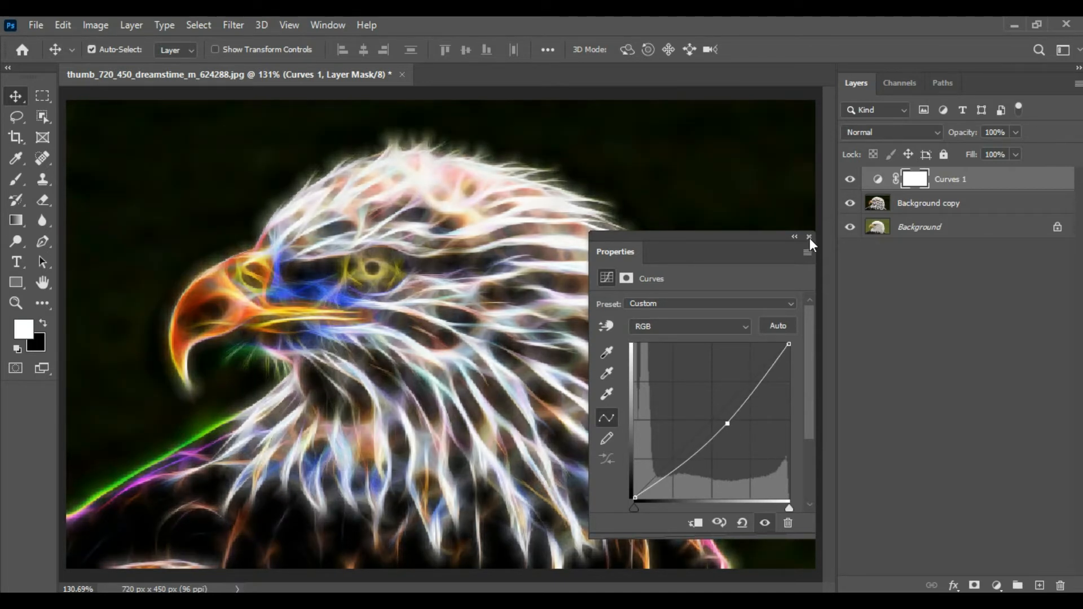
left_click(810, 237)
- Lower the opacity of the eagle's Curves adjustment layer to 60%
left_click(998, 132)
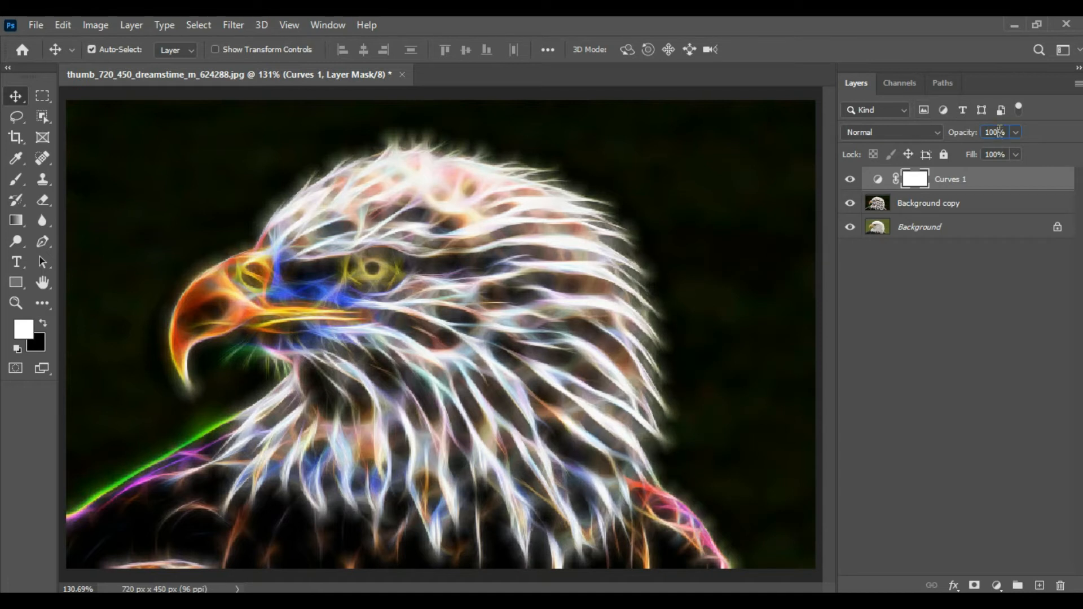
left_click(964, 133)
type("60")
key("Return")
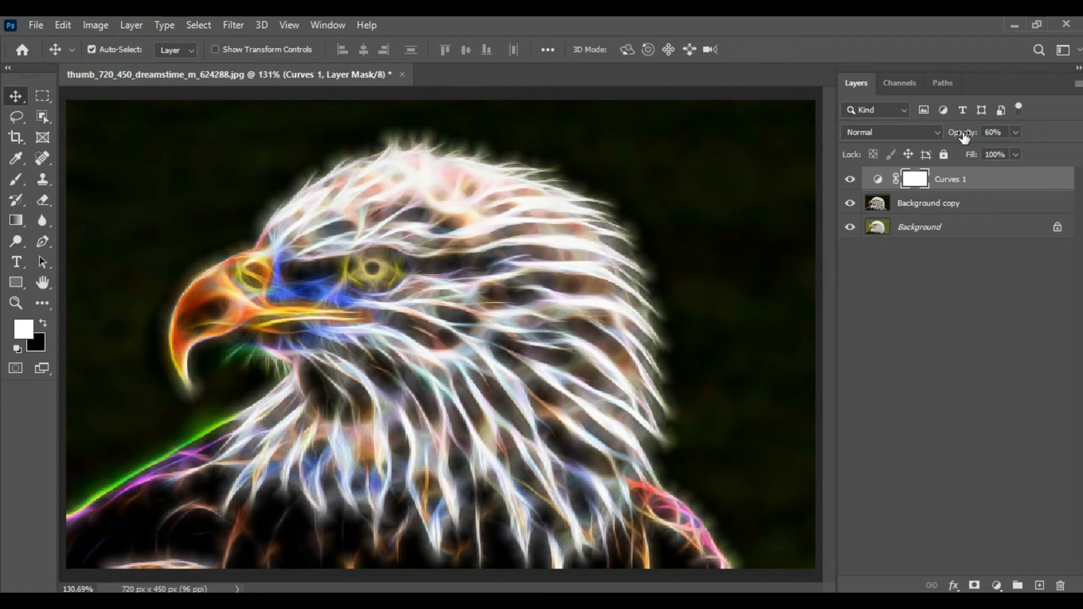
- Compare the eagle artwork with the original photo by repeatedly hiding and showing all layers except Background
left_click(849, 228, "alt")
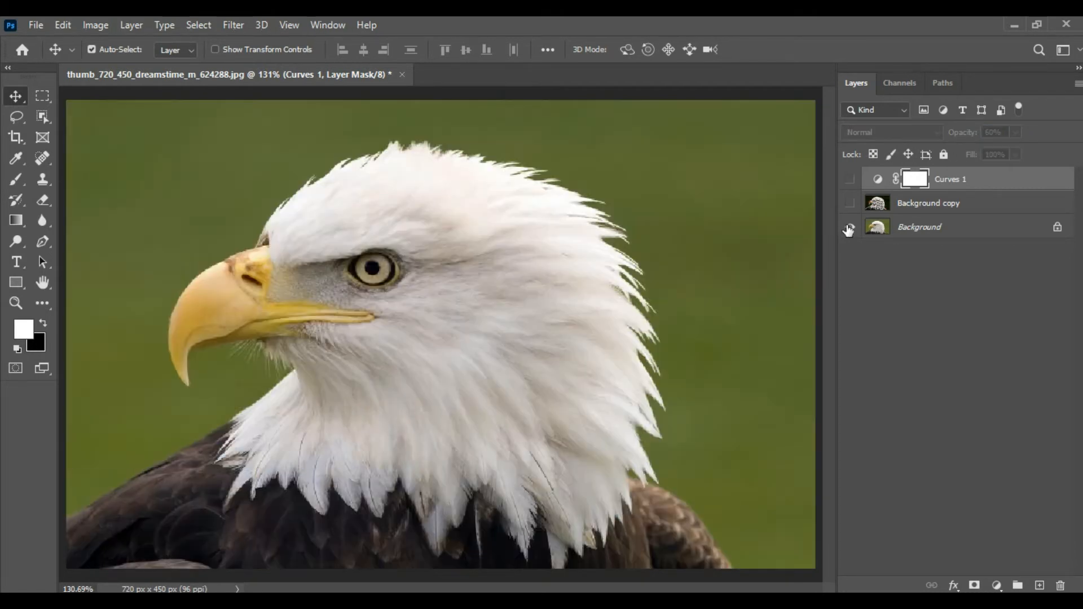
left_click(848, 229, "alt")
left_click(848, 228, "alt")
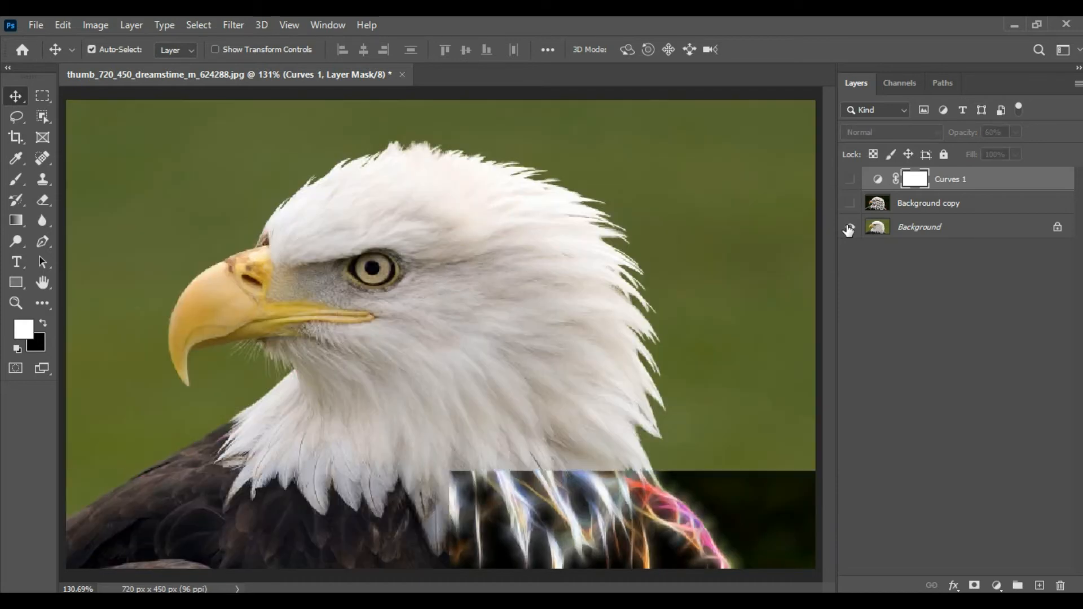
left_click(849, 229, "alt")
left_click(849, 228, "alt")
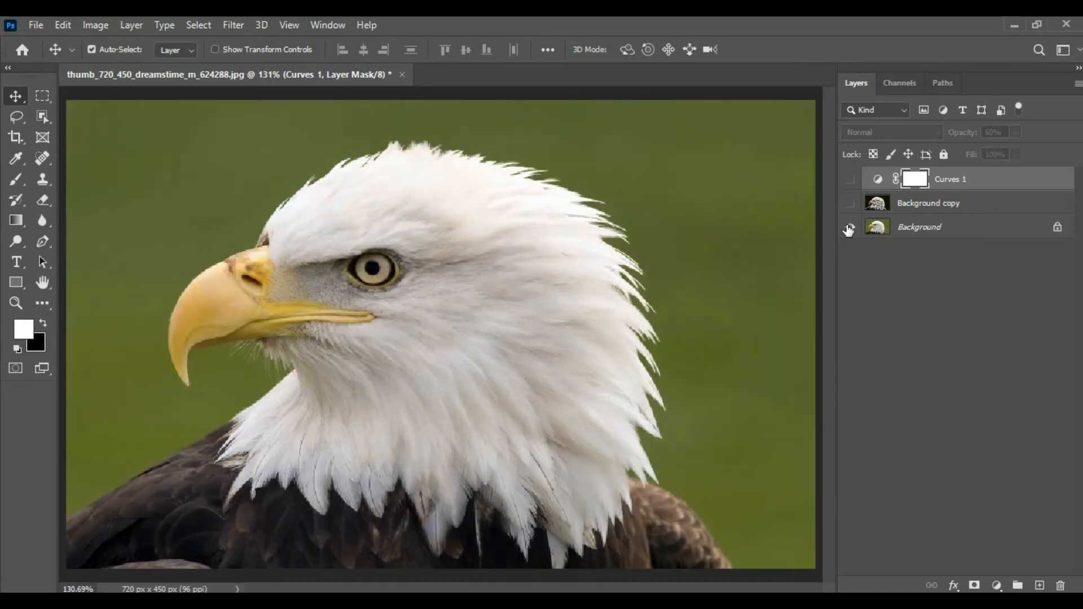
left_click(848, 228, "alt")
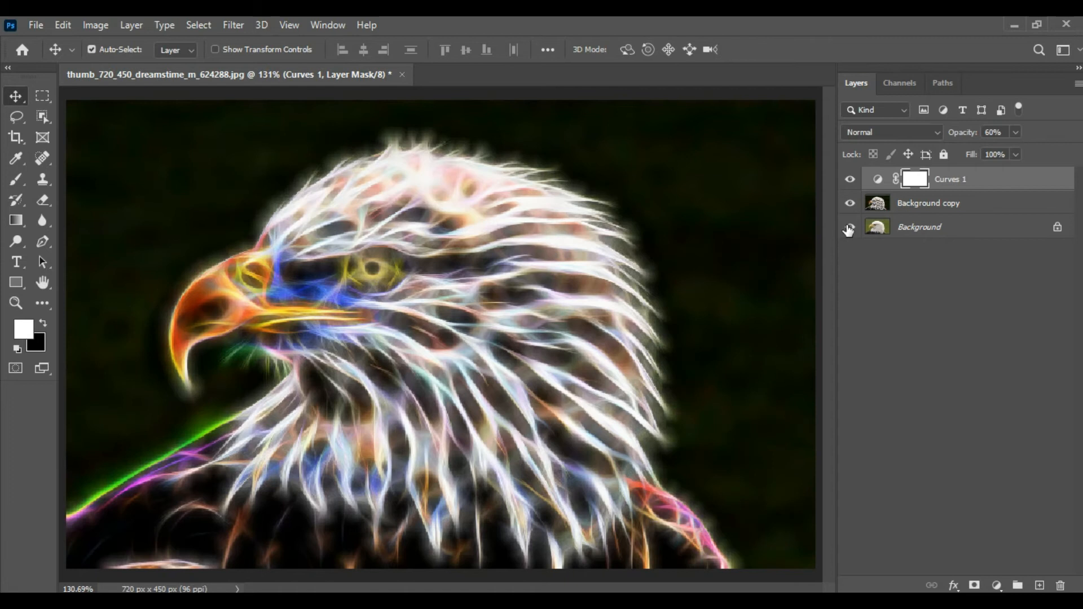
left_click(848, 228, "alt")
left_click(848, 229, "alt")
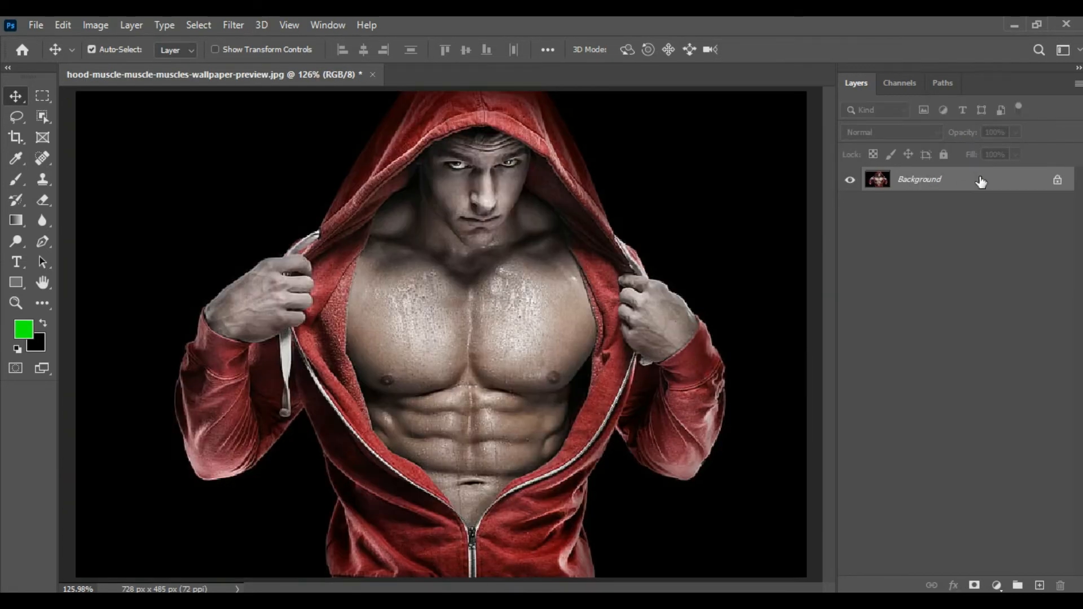
- Duplicate the hooded man photo's Background layer and open the Redfield Fractalius 2 filter on the copy
left_click_drag(982, 180, 1039, 586)
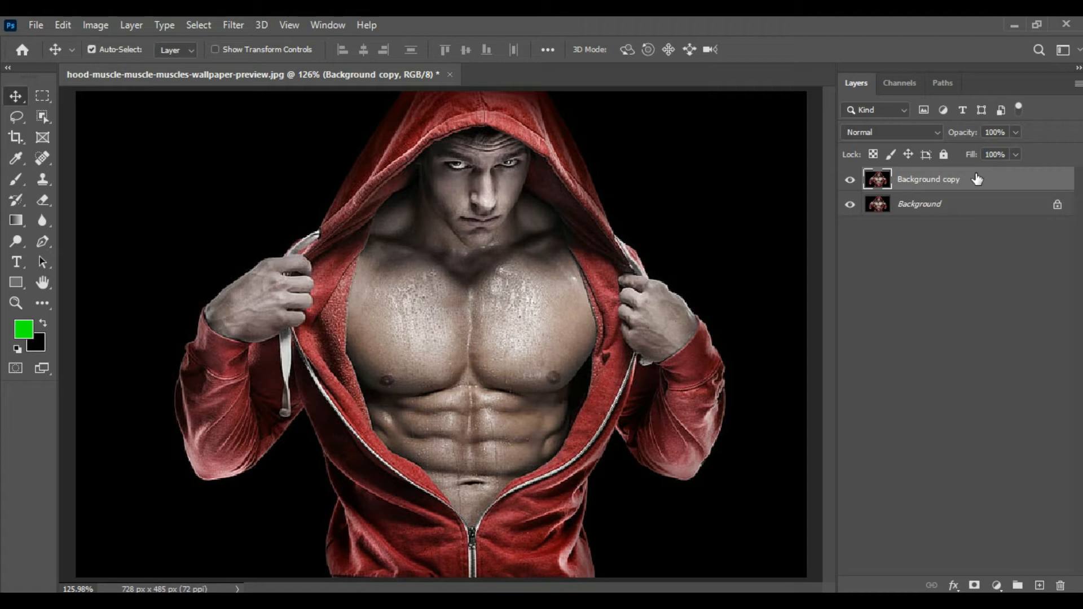
left_click(247, 20)
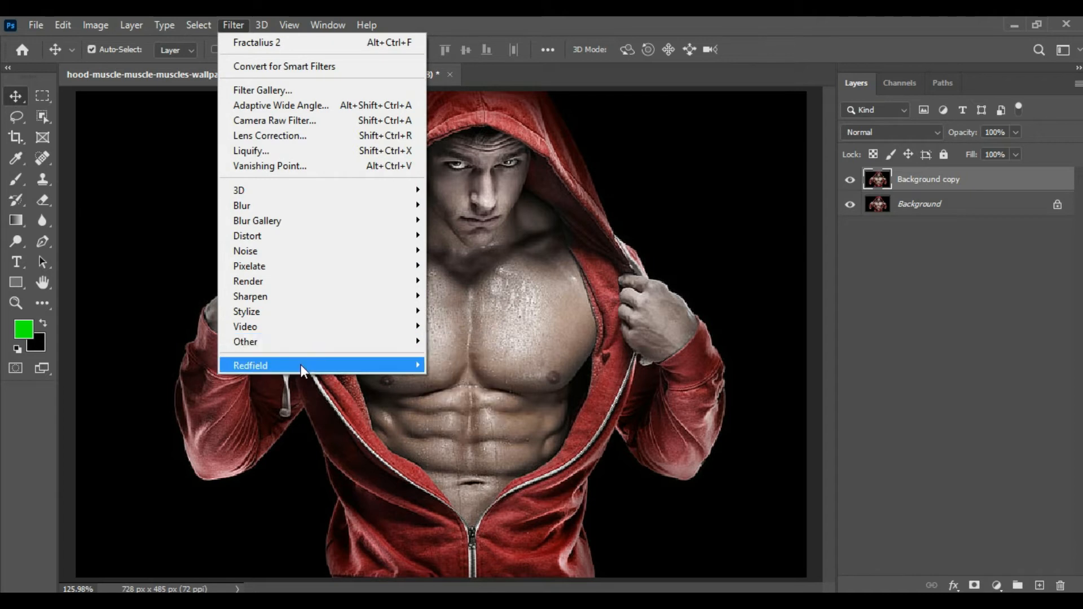
mouse_move(335, 368)
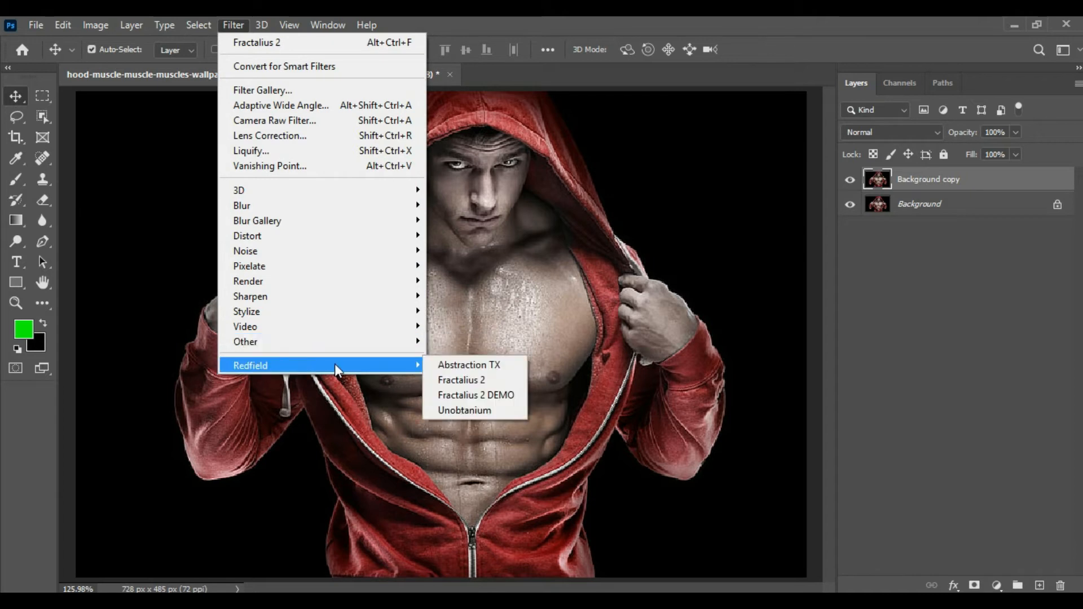
left_click(458, 380)
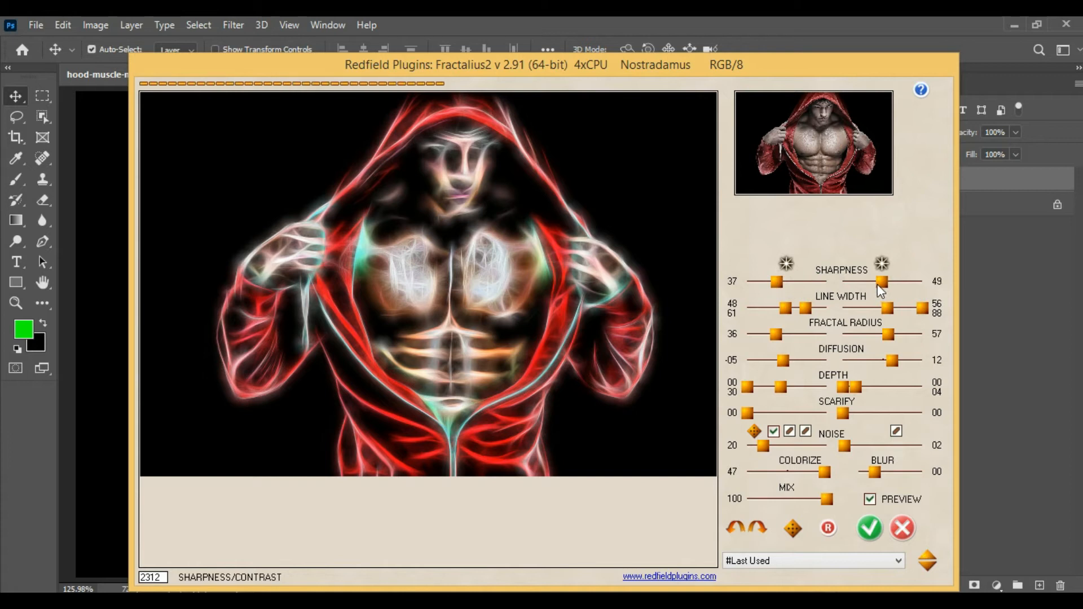
- Set the first line width pair's lower value to 52 and the first diffusion to 04, and apply the filter
left_click_drag(814, 311, 805, 311)
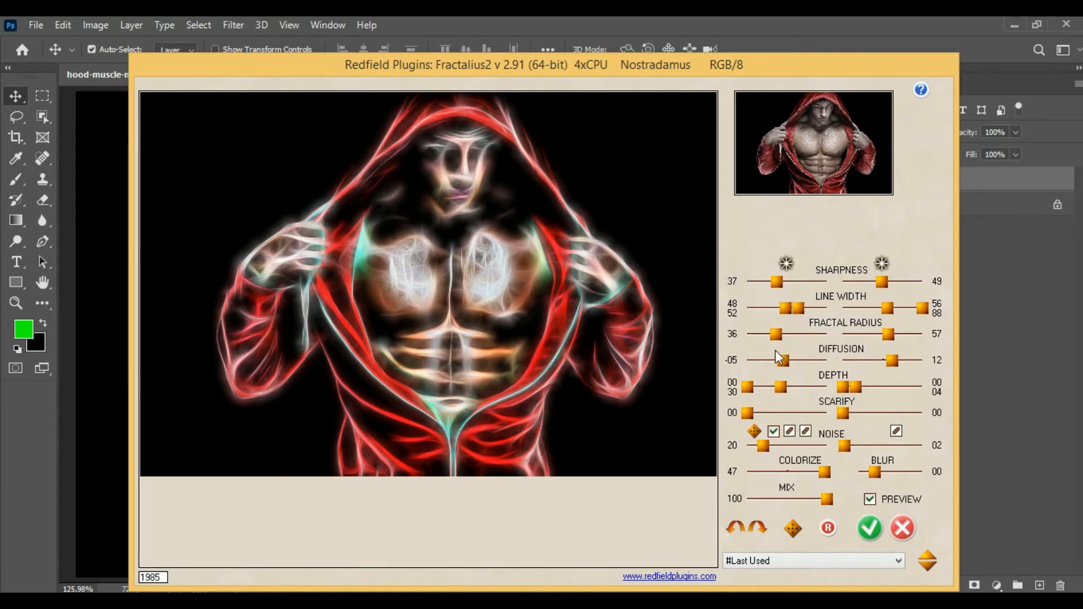
left_click_drag(784, 363, 791, 361)
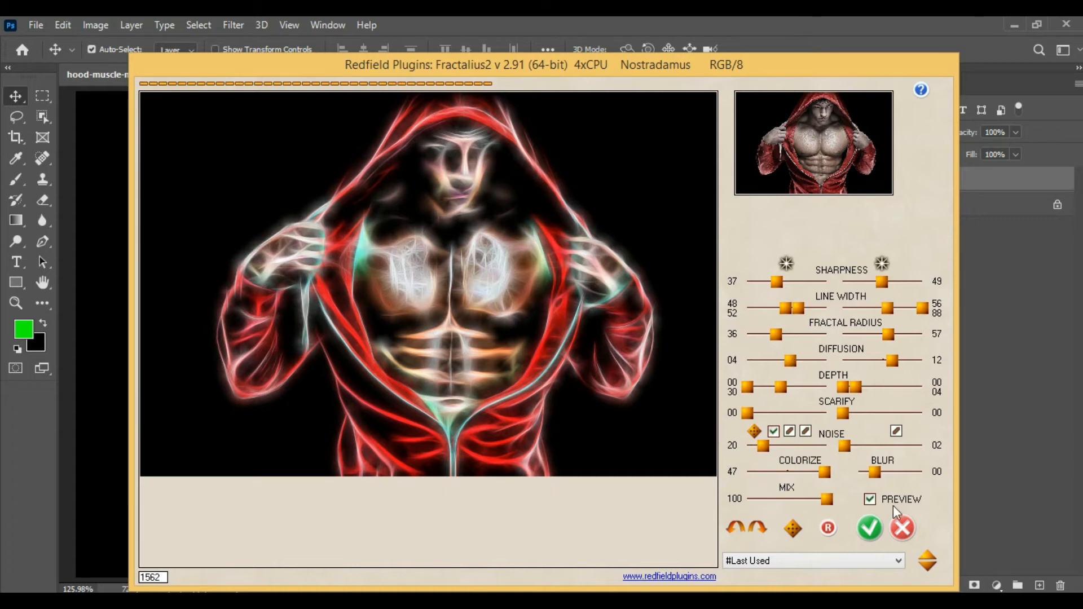
left_click(870, 528)
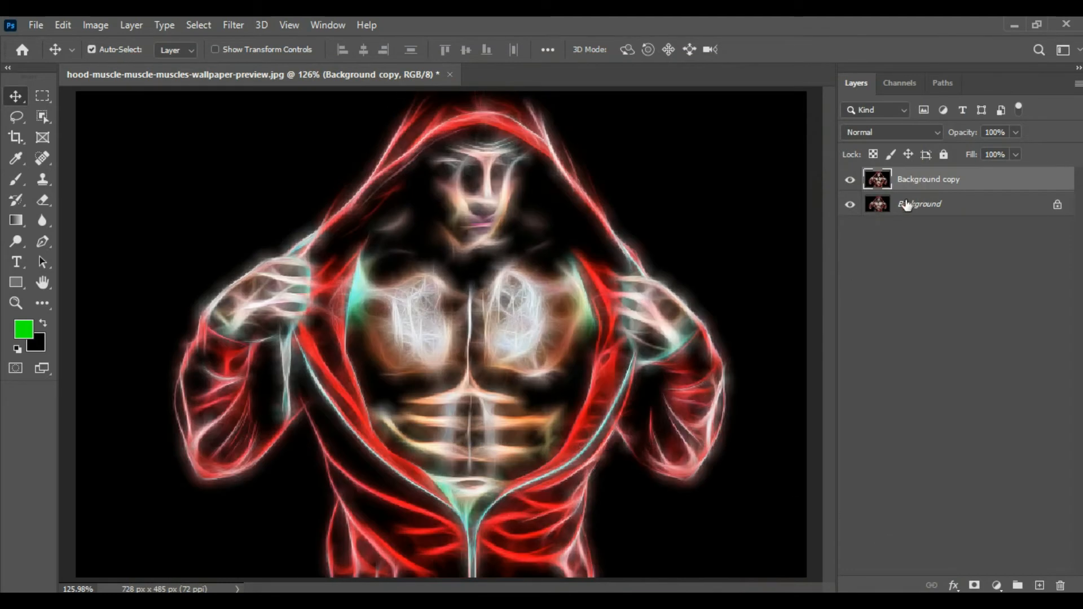
- Add an inverted black layer mask to the filtered copy and paint white over the man's chest with a 90 px brush at 40% opacity
left_click(973, 585)
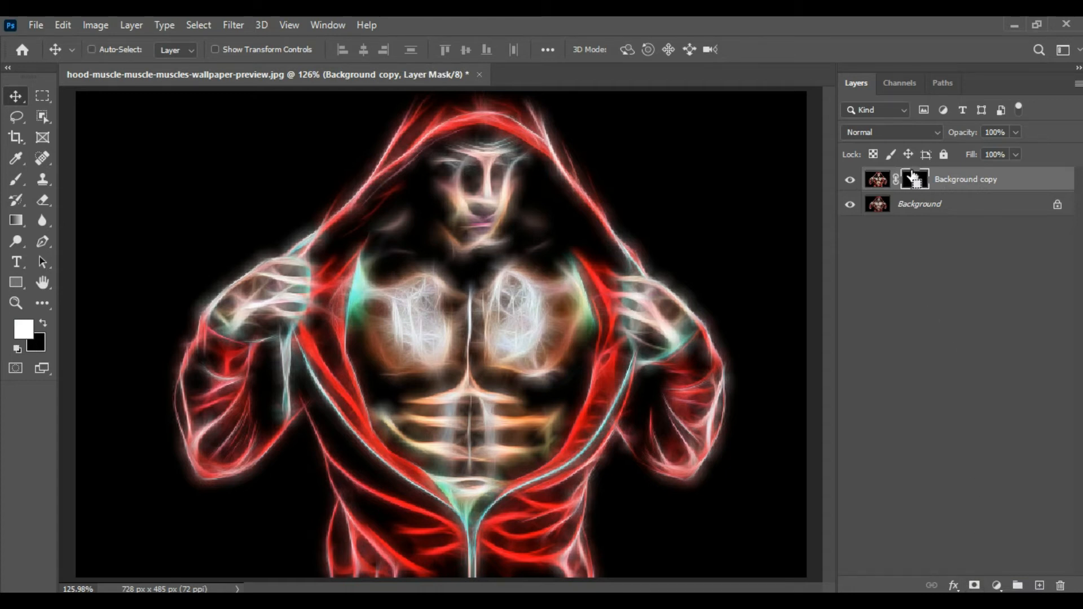
key("ctrl+i")
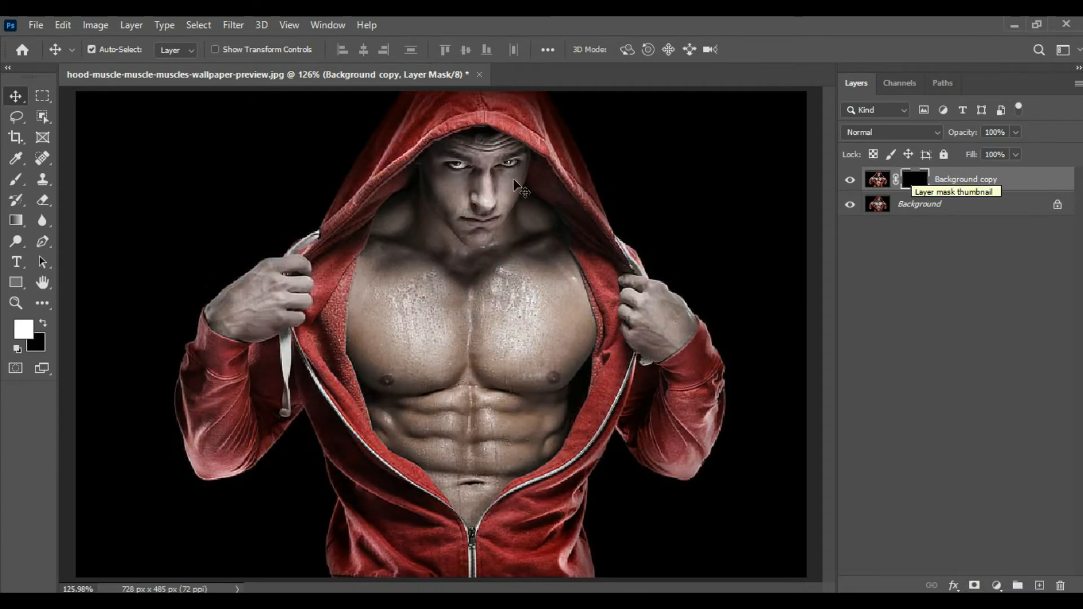
left_click(24, 179)
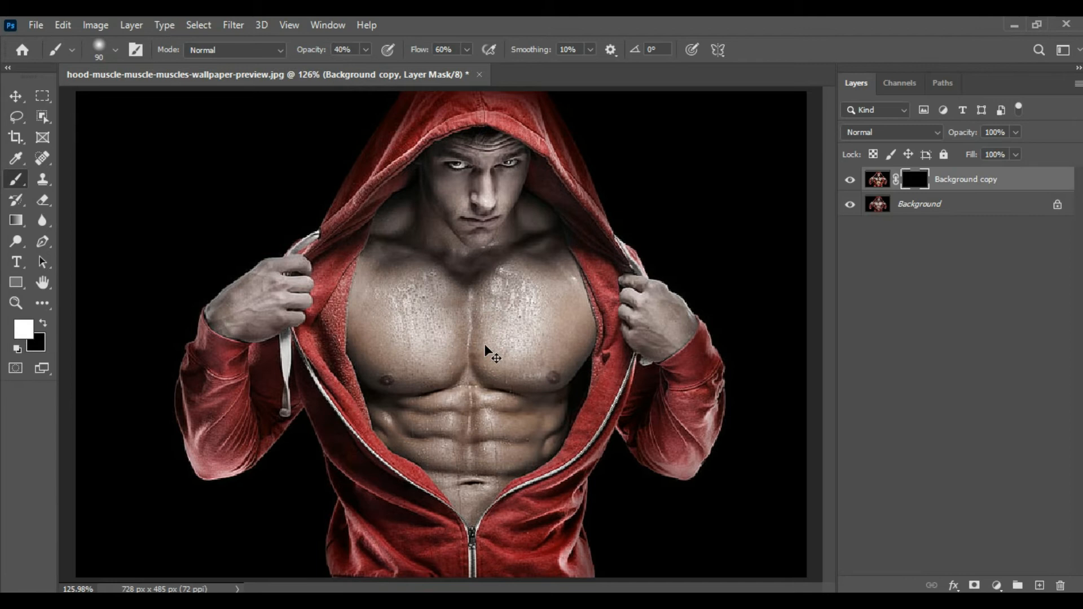
scroll(490, 355, "up", 5)
mouse_move(610, 267)
left_mouse_down()
mouse_move(606, 229)
mouse_move(604, 241)
mouse_move(587, 237)
mouse_move(617, 233)
mouse_move(657, 278)
mouse_move(727, 286)
mouse_move(619, 423)
mouse_move(554, 302)
mouse_move(334, 225)
mouse_move(323, 440)
mouse_move(327, 225)
mouse_move(523, 320)
mouse_move(567, 307)
mouse_move(667, 383)
mouse_move(551, 242)
mouse_move(653, 188)
mouse_move(399, 169)
mouse_move(387, 221)
mouse_move(435, 462)
mouse_move(637, 464)
mouse_move(652, 423)
left_mouse_up()
- Paint white on the filtered copy's mask over the abdominal muscles and the rest of the chest to reveal the glowing lines
scroll(651, 424, "down", 3)
scroll(651, 424, "down", 1)
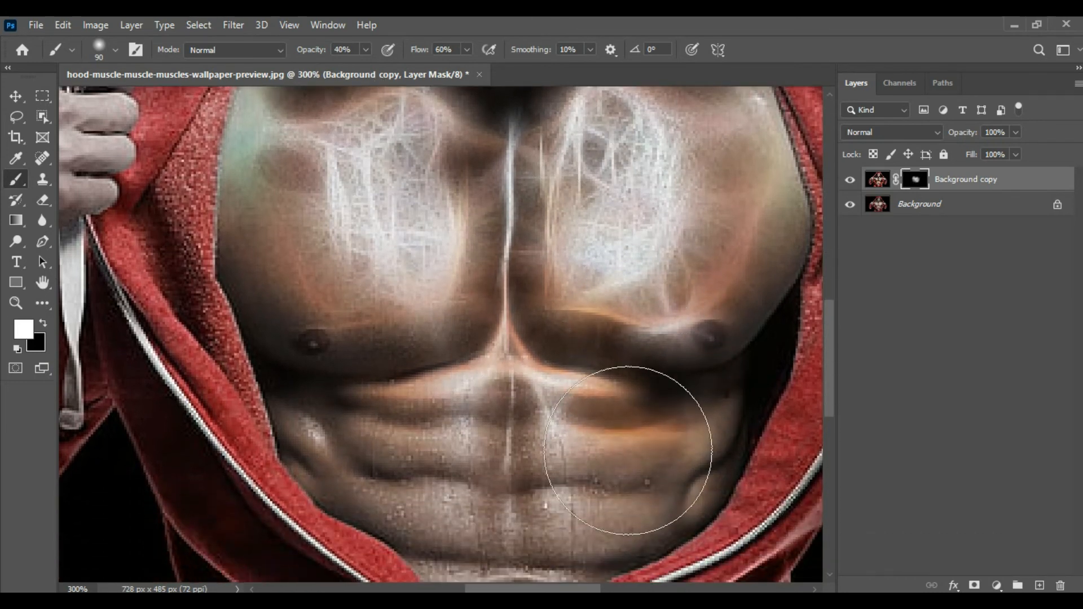
mouse_move(566, 504)
left_mouse_down()
mouse_move(419, 500)
mouse_move(477, 435)
mouse_move(398, 427)
mouse_move(344, 370)
mouse_move(382, 442)
mouse_move(320, 347)
mouse_move(326, 273)
mouse_move(403, 395)
mouse_move(529, 438)
left_mouse_up()
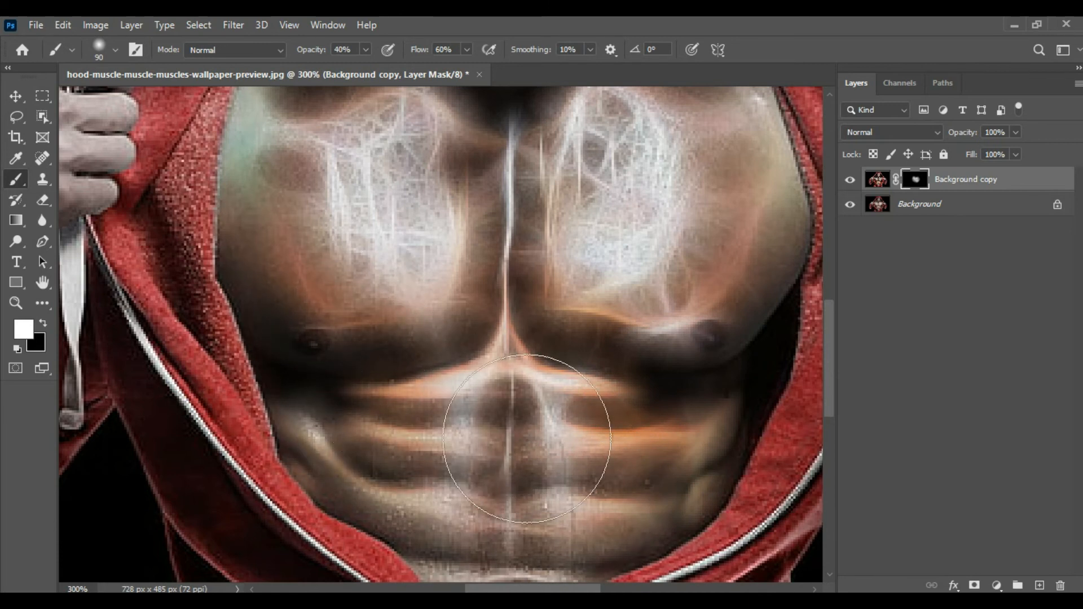
scroll(526, 444, "down", 2)
mouse_move(493, 494)
left_mouse_down()
mouse_move(517, 508)
mouse_move(515, 478)
mouse_move(563, 391)
mouse_move(635, 334)
mouse_move(662, 243)
mouse_move(629, 285)
mouse_move(664, 231)
mouse_move(690, 277)
mouse_move(635, 349)
mouse_move(713, 200)
mouse_move(709, 164)
mouse_move(705, 264)
mouse_move(628, 157)
left_mouse_up()
scroll(643, 299, "up", 2)
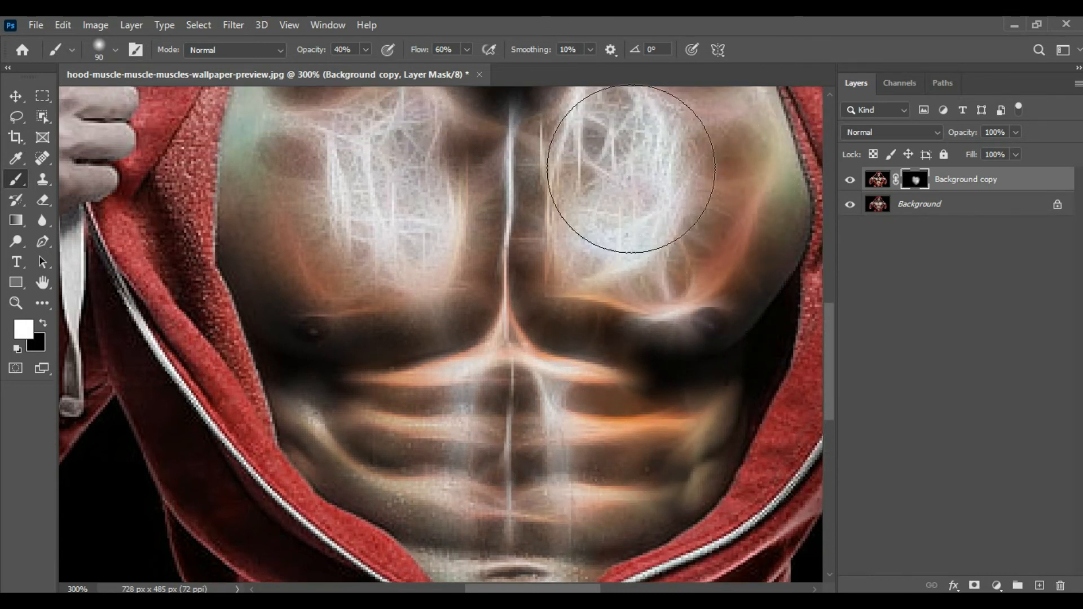
scroll(677, 212, "up", 2)
mouse_move(677, 212)
left_mouse_down()
mouse_move(562, 146)
mouse_move(570, 210)
mouse_move(532, 262)
mouse_move(437, 298)
mouse_move(383, 227)
mouse_move(329, 284)
mouse_move(315, 227)
mouse_move(337, 398)
mouse_move(312, 224)
mouse_move(321, 311)
mouse_move(377, 489)
mouse_move(338, 243)
mouse_move(369, 180)
mouse_move(357, 167)
mouse_move(294, 283)
mouse_move(371, 378)
mouse_move(476, 329)
mouse_move(521, 249)
left_mouse_up()
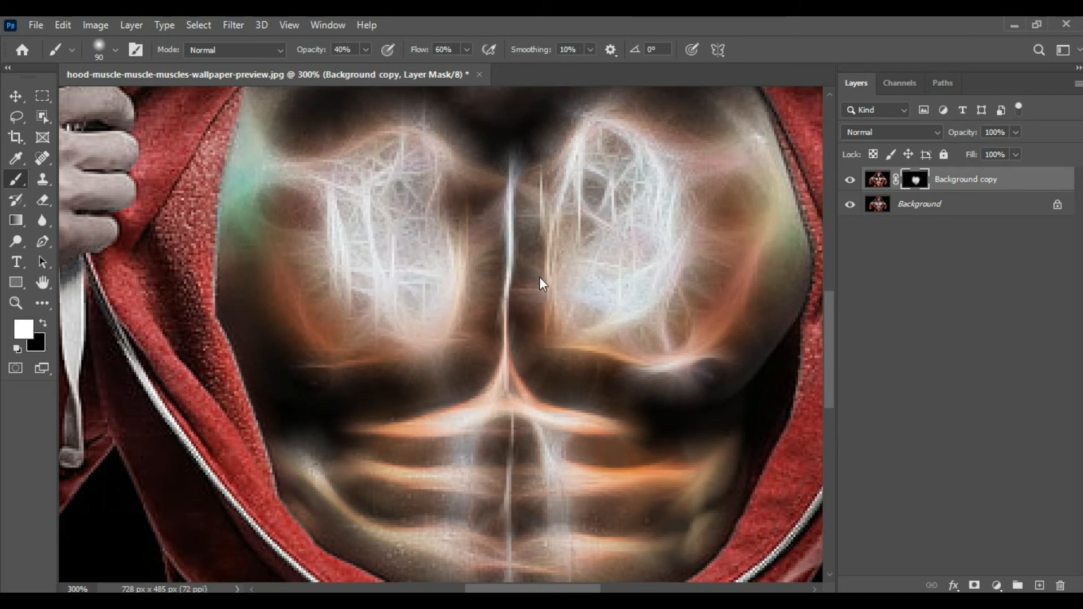
- Reduce the brush size to 40 and paint the mask white over the lower abdomen and along the jacket's zip opening
scroll(535, 405, "down", 3)
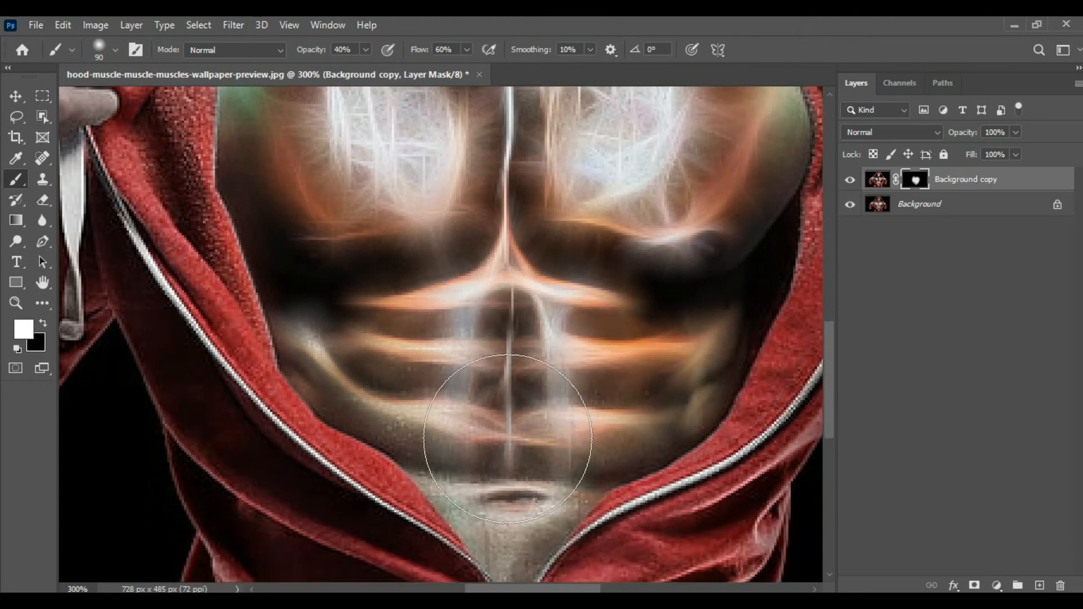
scroll(507, 438, "down", 1)
key("bracketleft")
key("bracketleft")
key("bracketleft")
key("bracketleft")
key("bracketleft")
right_click(473, 433)
mouse_move(472, 468)
left_mouse_down()
mouse_move(518, 430)
mouse_move(496, 471)
mouse_move(535, 435)
left_mouse_up()
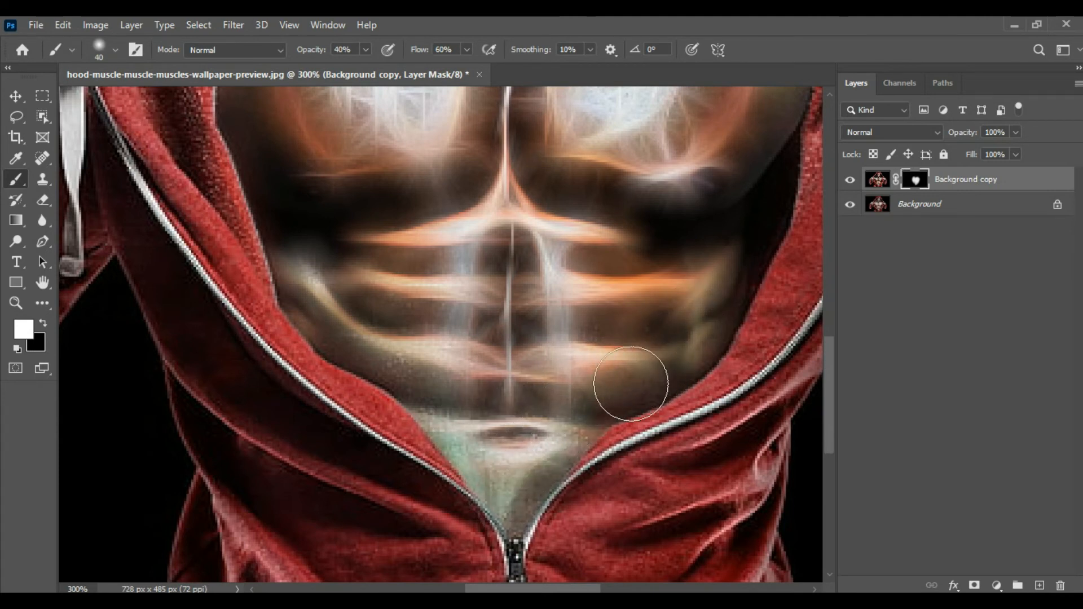
left_click_drag(349, 327, 440, 372)
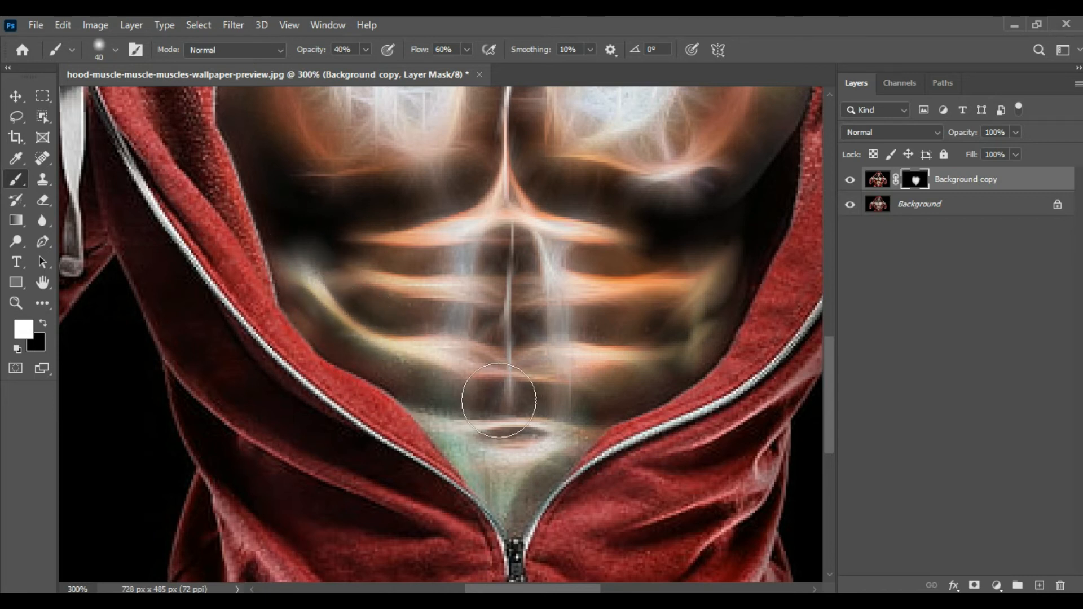
- Add a Curves adjustment layer above the filtered copy and pull the RGB curve down to darken the image
scroll(606, 327, "up", 4)
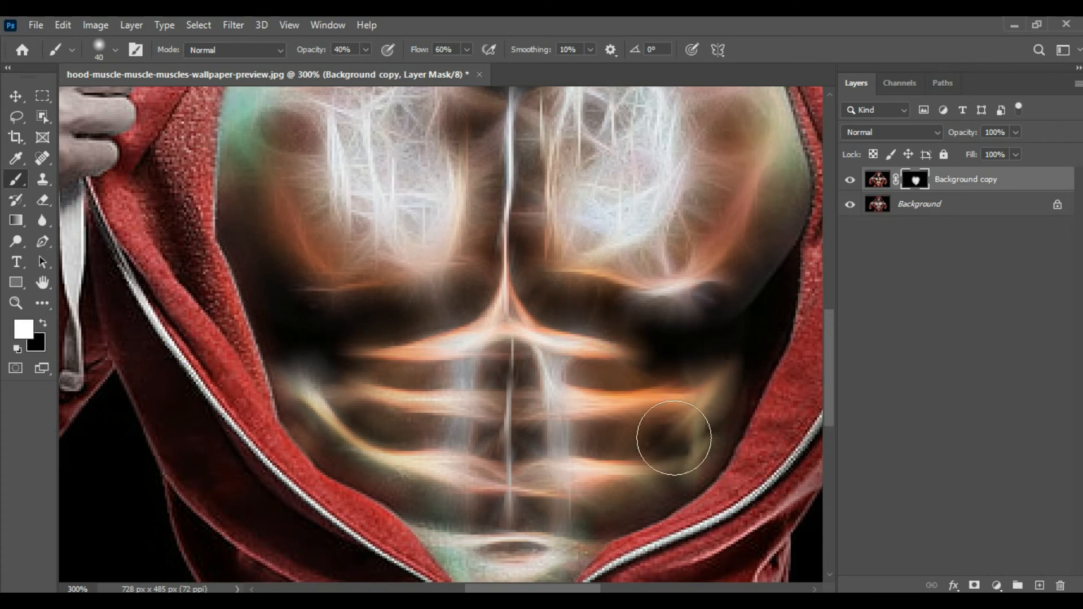
key("ctrl+minus")
right_click(574, 516, "ctrl")
left_click(997, 581)
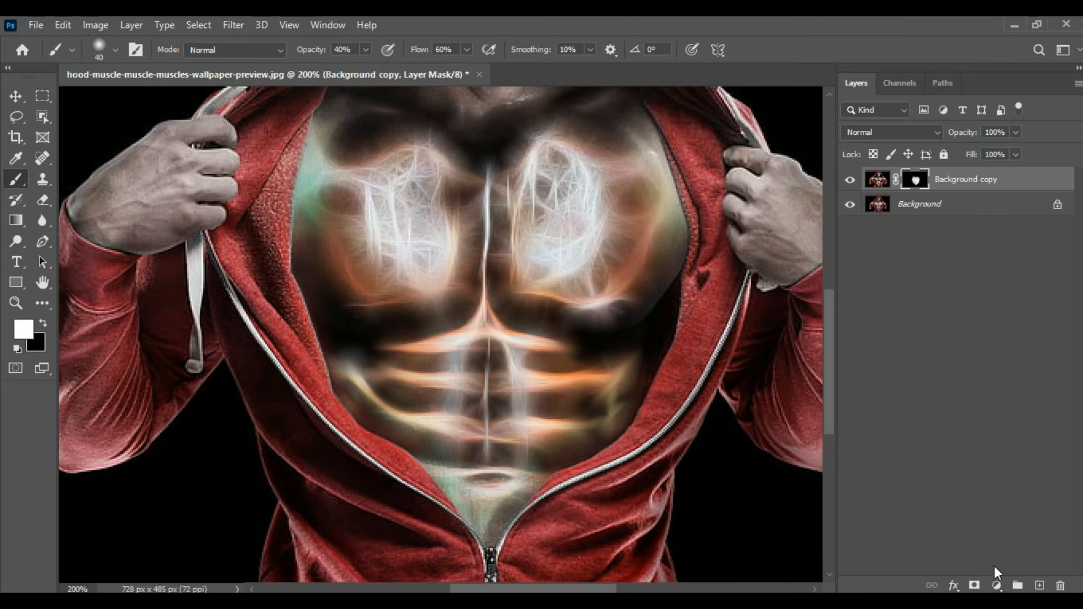
left_click(995, 582)
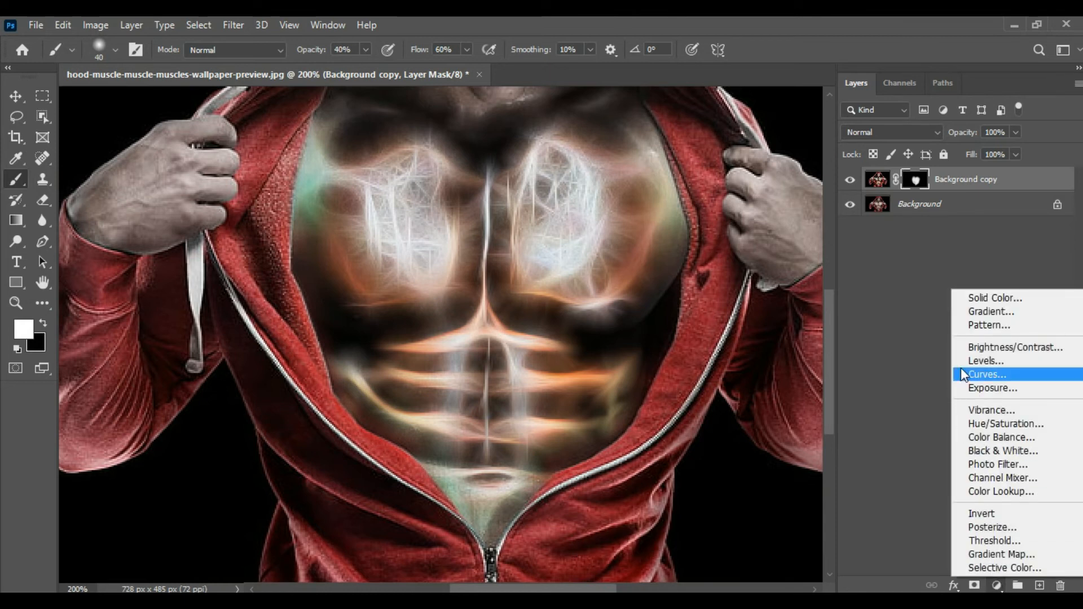
left_click(961, 374)
left_click_drag(717, 412, 734, 428)
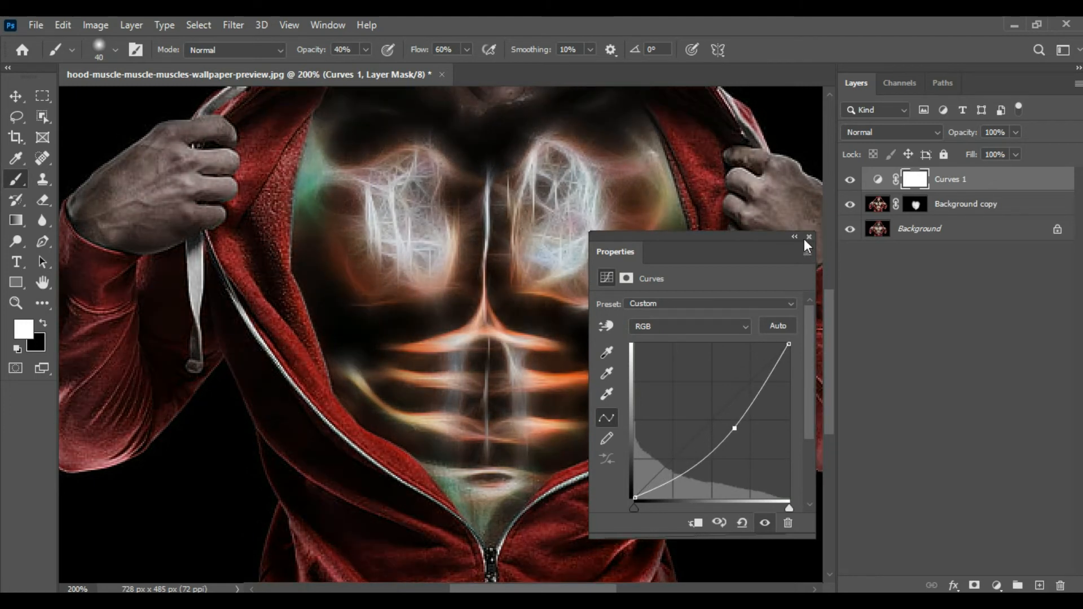
left_click(808, 237)
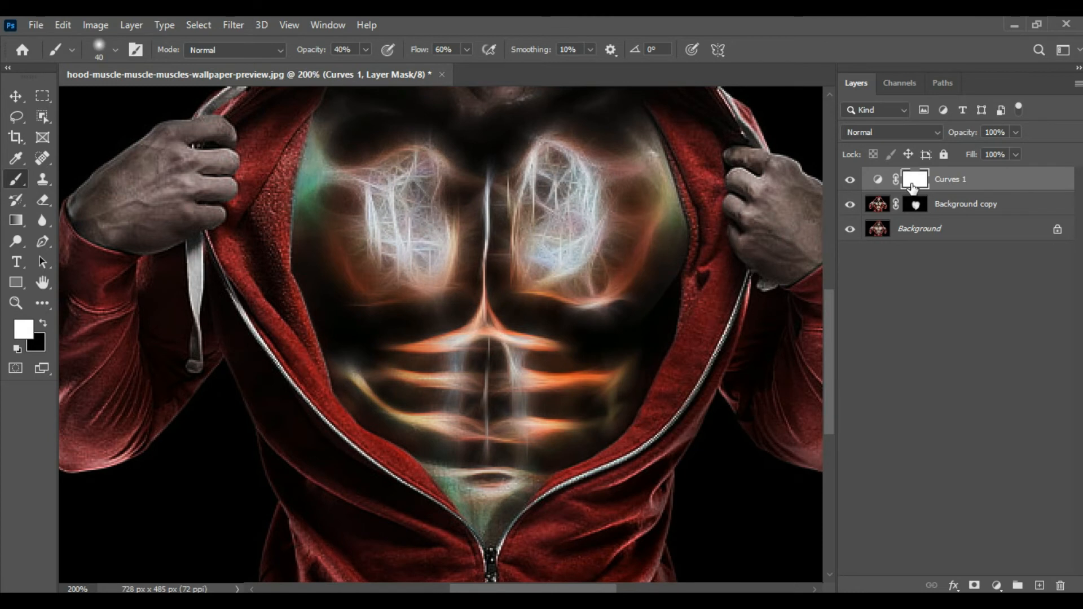
- Invert the Curves layer's mask to black and paint white around the chest and abdominal muscles to darken those areas
key("ctrl+i")
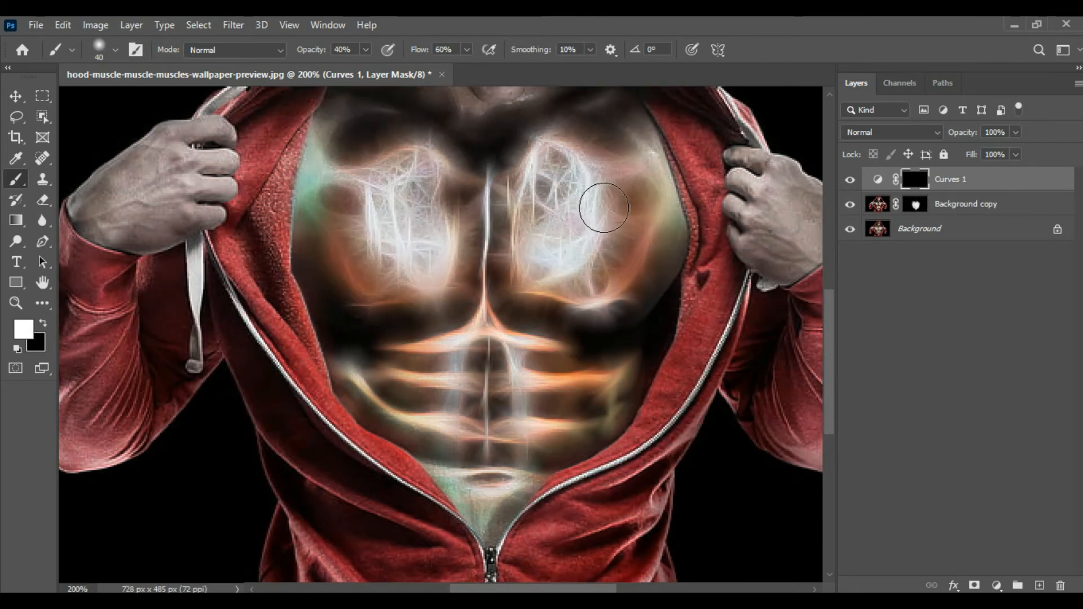
left_click_drag(644, 183, 651, 268)
mouse_move(582, 131)
left_mouse_down()
mouse_move(628, 172)
mouse_move(643, 224)
mouse_move(588, 360)
mouse_move(589, 391)
mouse_move(635, 353)
left_mouse_up()
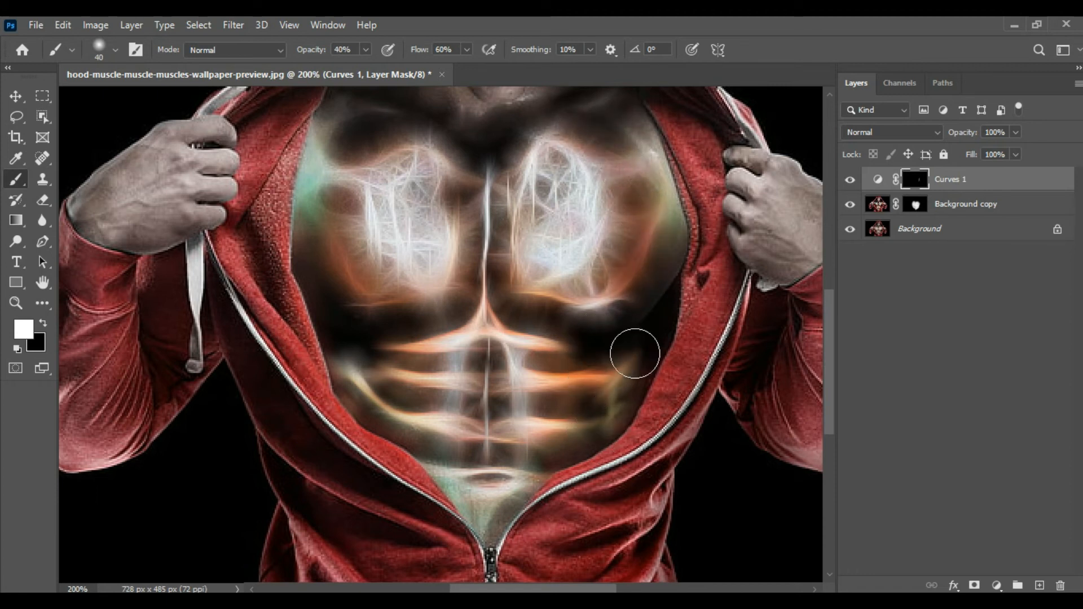
left_click_drag(550, 492, 503, 520)
left_click_drag(337, 339, 421, 437)
mouse_move(357, 330)
left_mouse_down()
mouse_move(321, 225)
mouse_move(327, 177)
mouse_move(410, 143)
mouse_move(375, 143)
mouse_move(457, 166)
mouse_move(464, 236)
mouse_move(502, 142)
mouse_move(649, 132)
mouse_move(536, 133)
mouse_move(481, 285)
mouse_move(500, 163)
mouse_move(464, 311)
mouse_move(476, 263)
mouse_move(470, 184)
mouse_move(456, 316)
mouse_move(397, 324)
mouse_move(352, 213)
mouse_move(375, 326)
left_mouse_up()
left_click_drag(483, 310, 581, 327)
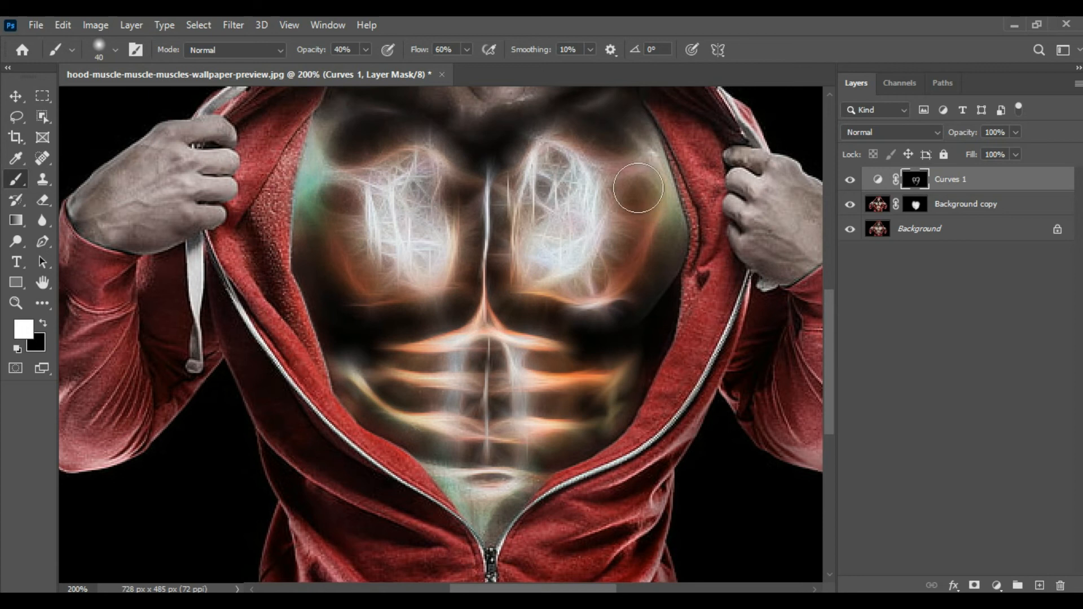
mouse_move(542, 280)
left_mouse_down()
mouse_move(489, 306)
mouse_move(519, 369)
mouse_move(581, 392)
mouse_move(395, 383)
mouse_move(606, 393)
mouse_move(465, 504)
mouse_move(415, 406)
left_mouse_up()
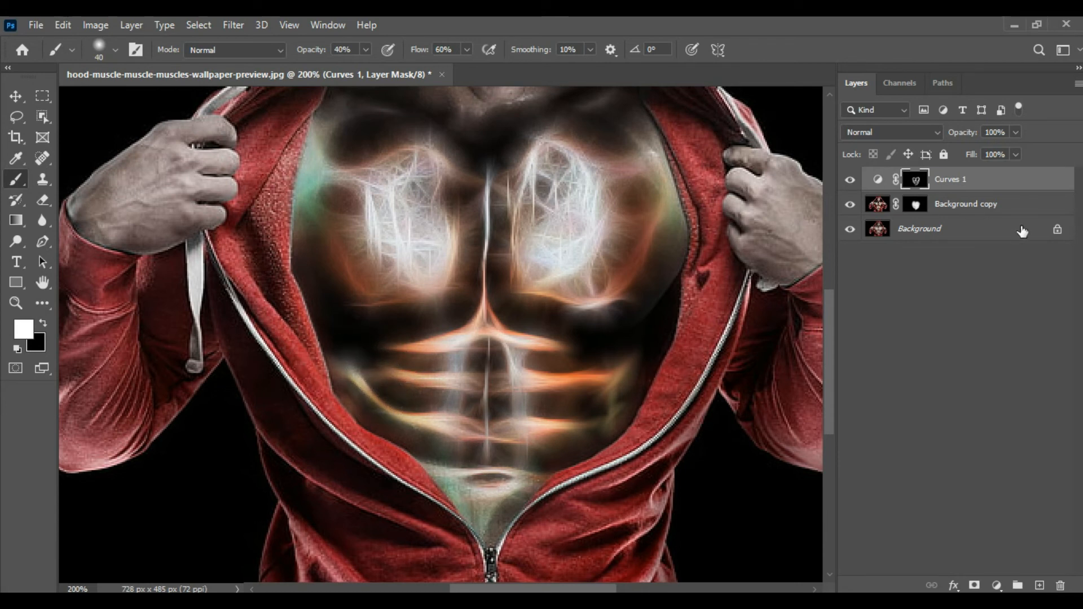
- Clip the Curves layer to the Background copy, paint more darkening across the chest on its mask, and enlarge the brush to 70
key("ctrl+alt+g")
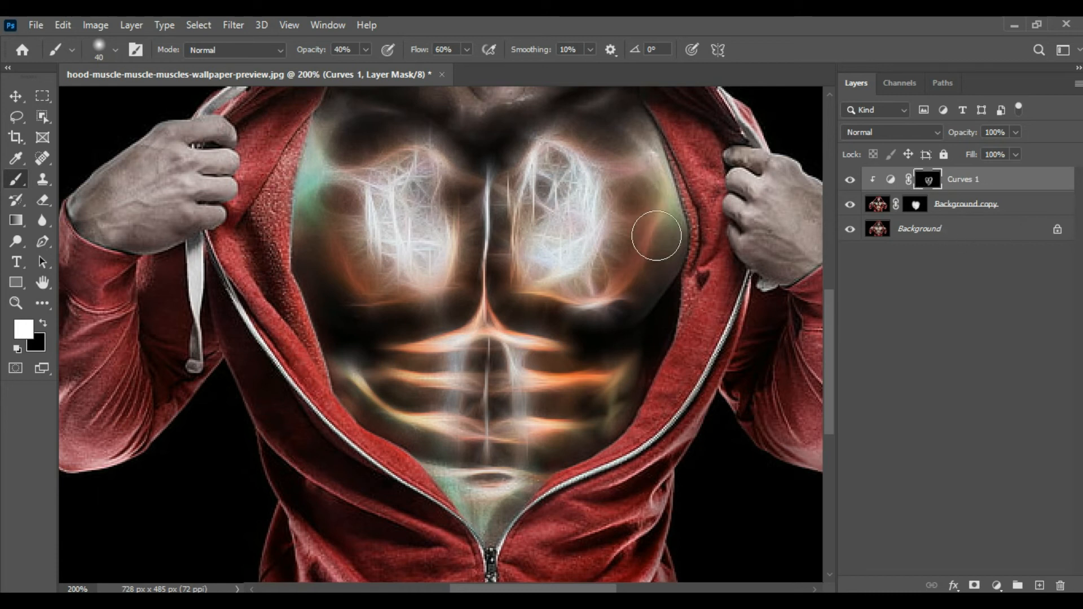
mouse_move(644, 271)
left_mouse_down()
mouse_move(609, 209)
mouse_move(483, 281)
left_mouse_up()
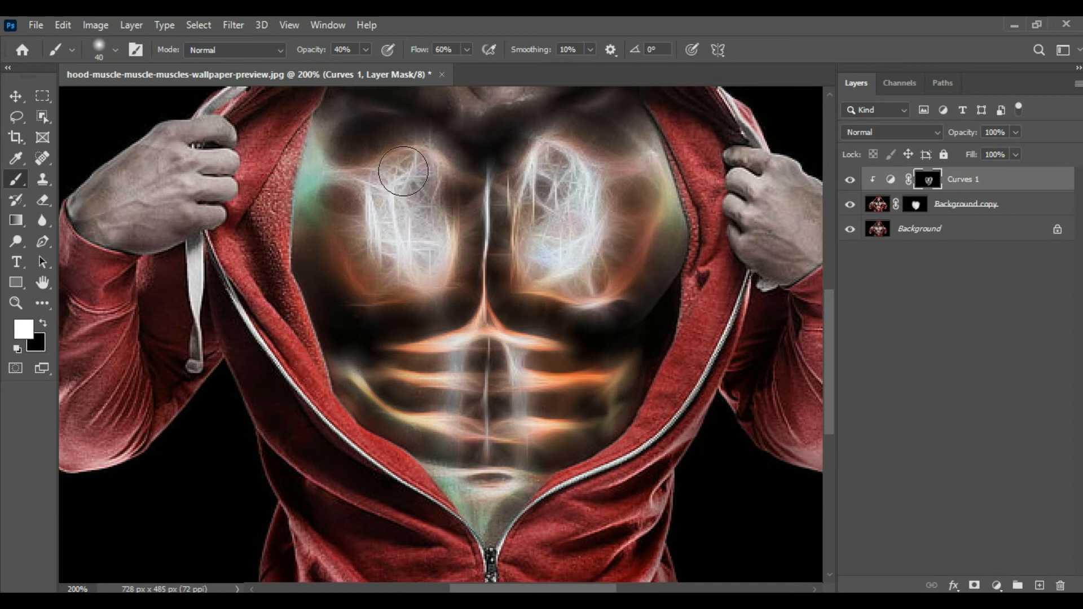
key("bracketright")
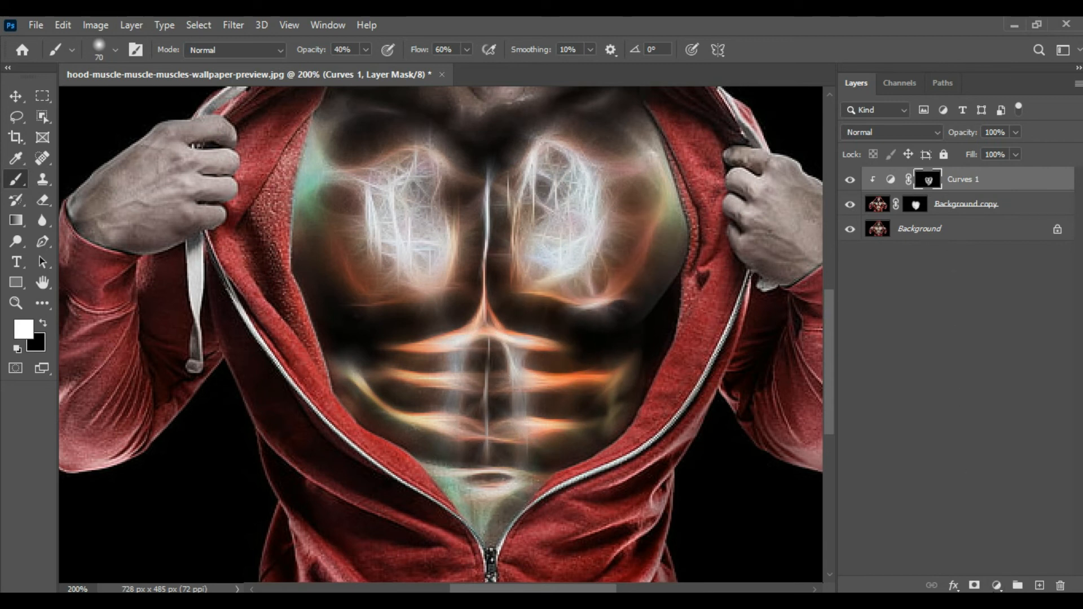
- Add a second Curves adjustment layer above the first and pull its Red and Green channel curves slightly down
left_click(996, 584)
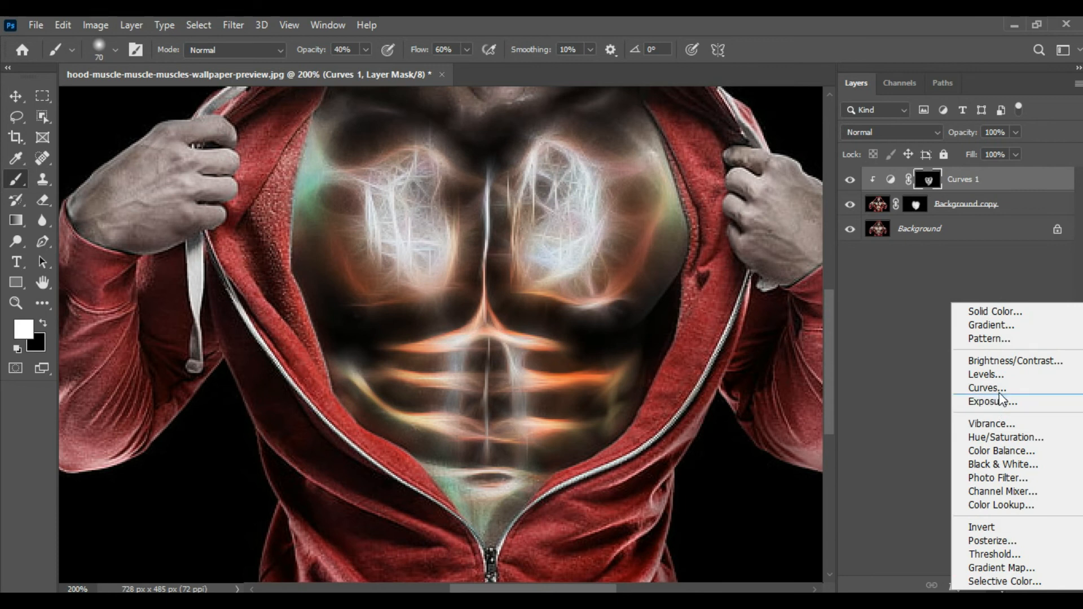
left_click(981, 389)
left_click(877, 180)
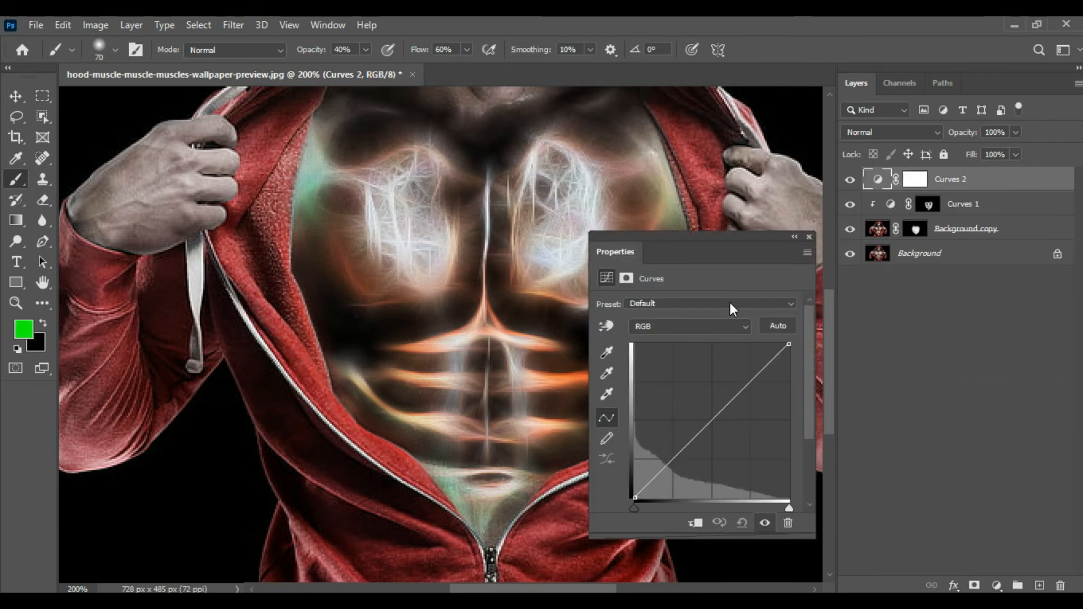
left_click(675, 326)
left_click(658, 357)
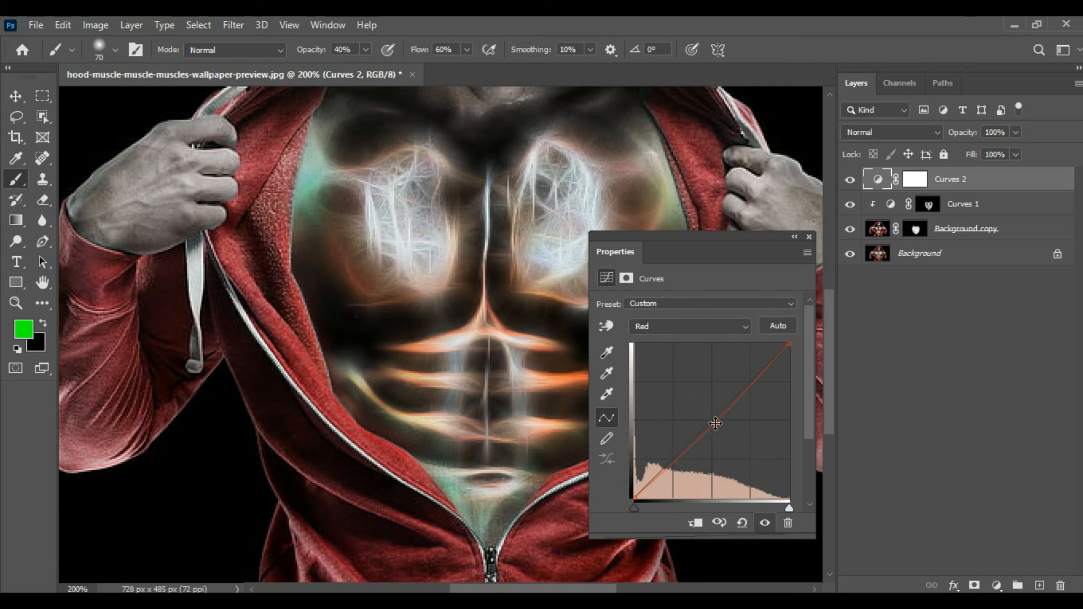
left_click(687, 334)
left_click(642, 362)
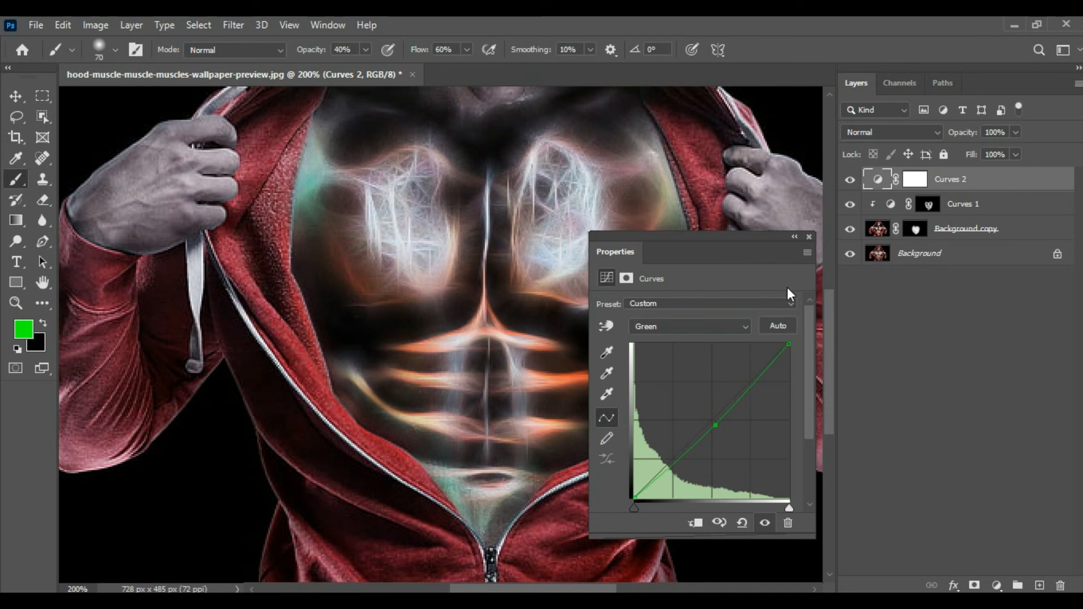
left_click(808, 238)
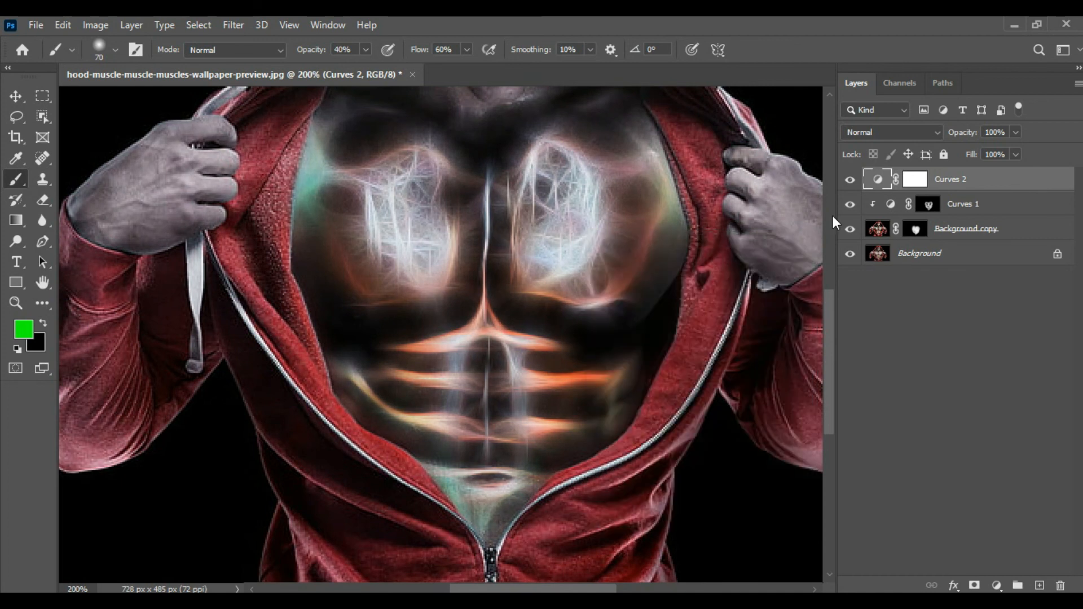
- Invert the Curves 2 mask to black and start painting white over the inner chest and the abdominal muscles
left_click(914, 180)
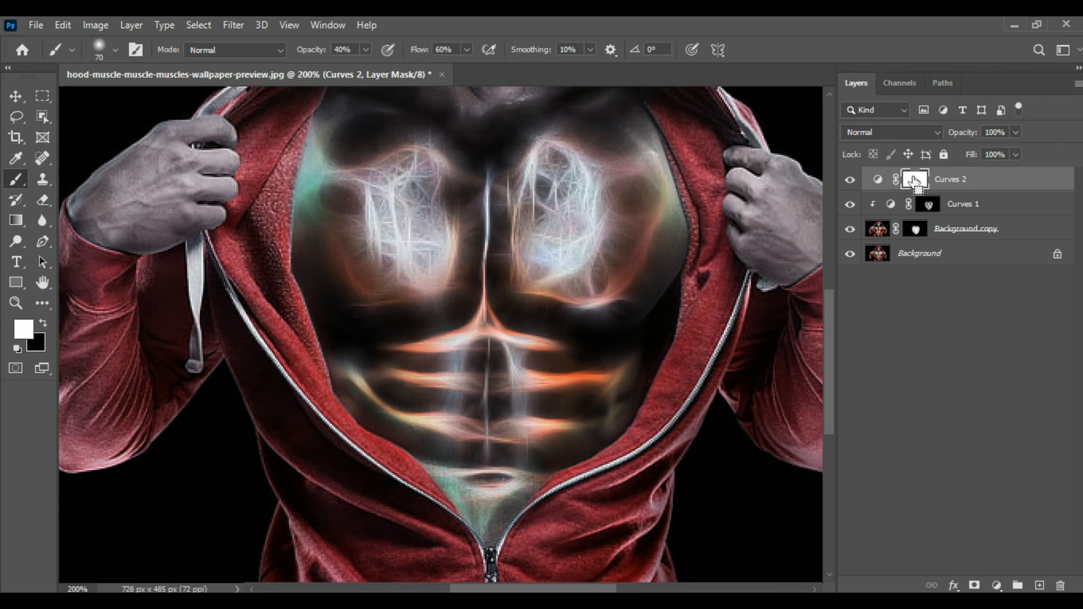
key("ctrl+i")
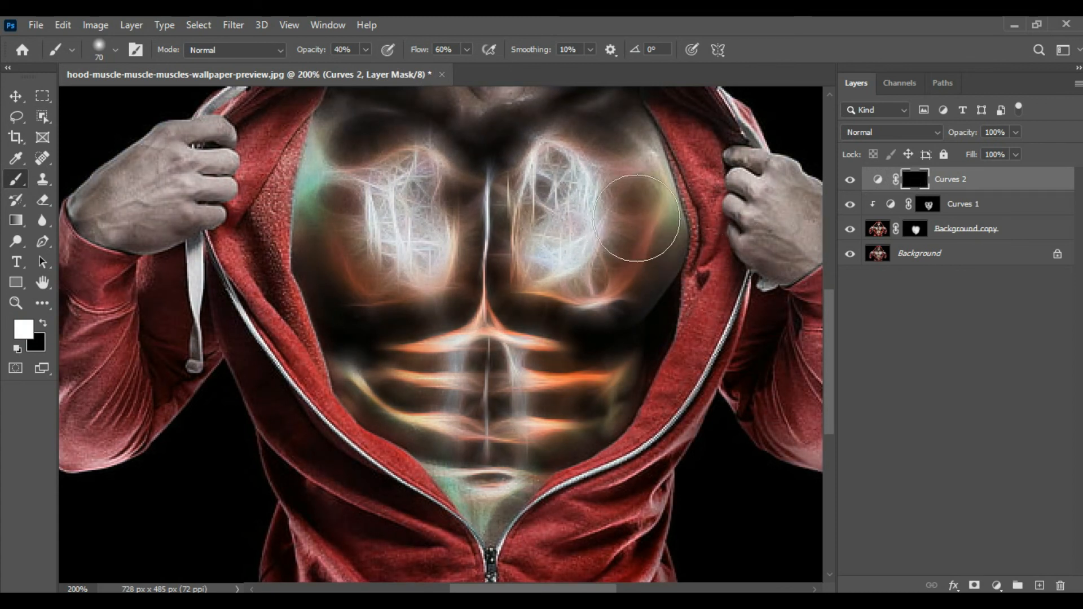
mouse_move(601, 198)
left_mouse_down()
mouse_move(548, 243)
mouse_move(546, 197)
left_mouse_up()
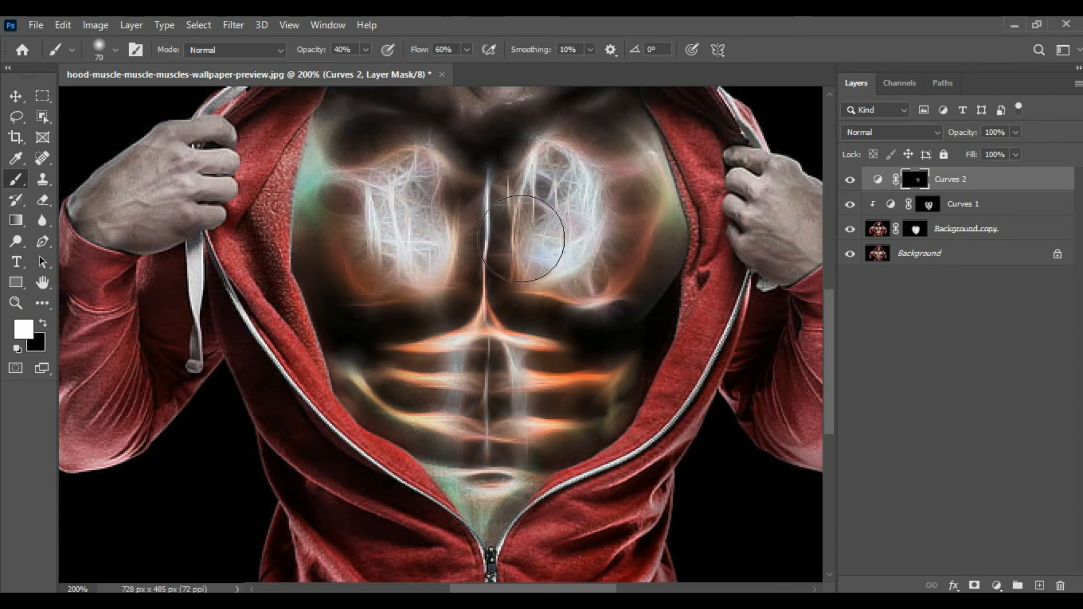
mouse_move(525, 397)
left_mouse_down()
mouse_move(562, 377)
mouse_move(561, 401)
mouse_move(588, 364)
mouse_move(513, 449)
left_mouse_up()
- Paint white across the rest of the chest and abdomen on the Curves 2 mask to extend the color shift over the glowing skin
key("ctrl+plus")
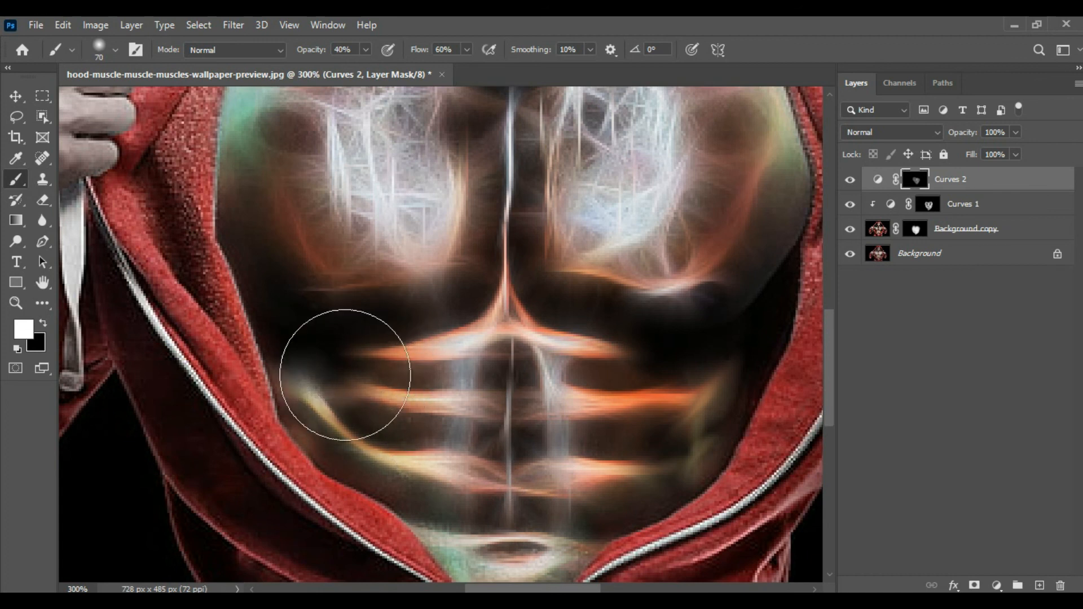
scroll(285, 218, "up", 2)
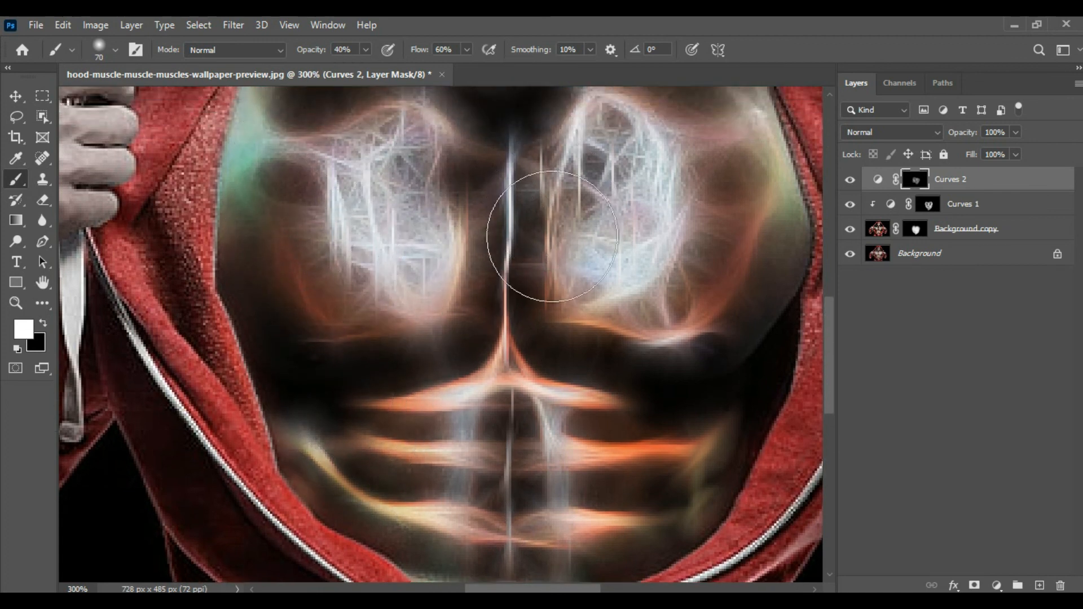
mouse_move(668, 321)
left_mouse_down()
mouse_move(602, 469)
mouse_move(542, 433)
mouse_move(497, 428)
mouse_move(437, 441)
left_mouse_up()
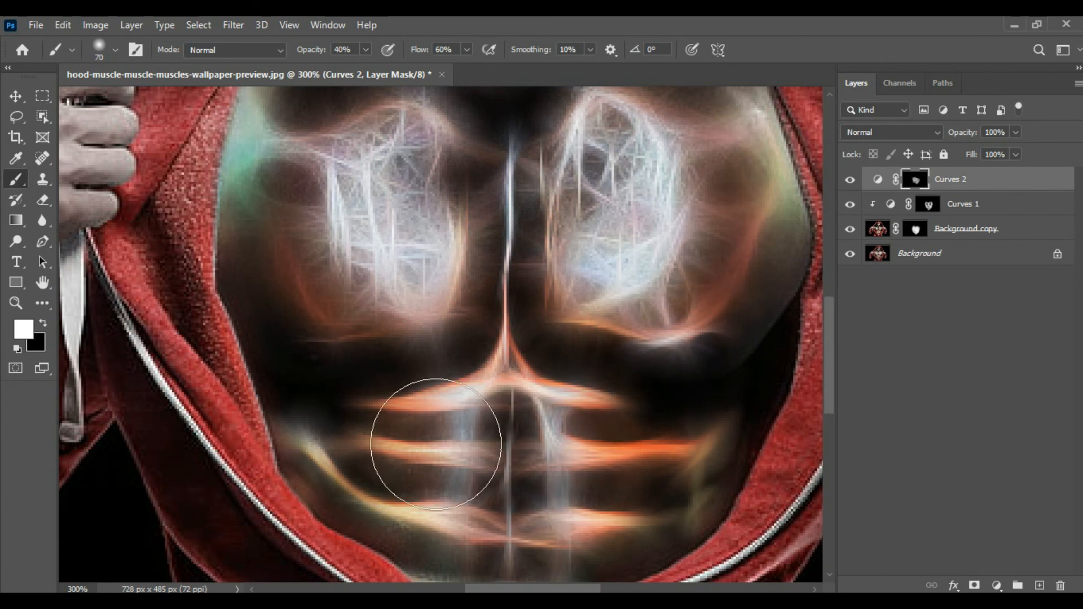
scroll(453, 477, "down", 3)
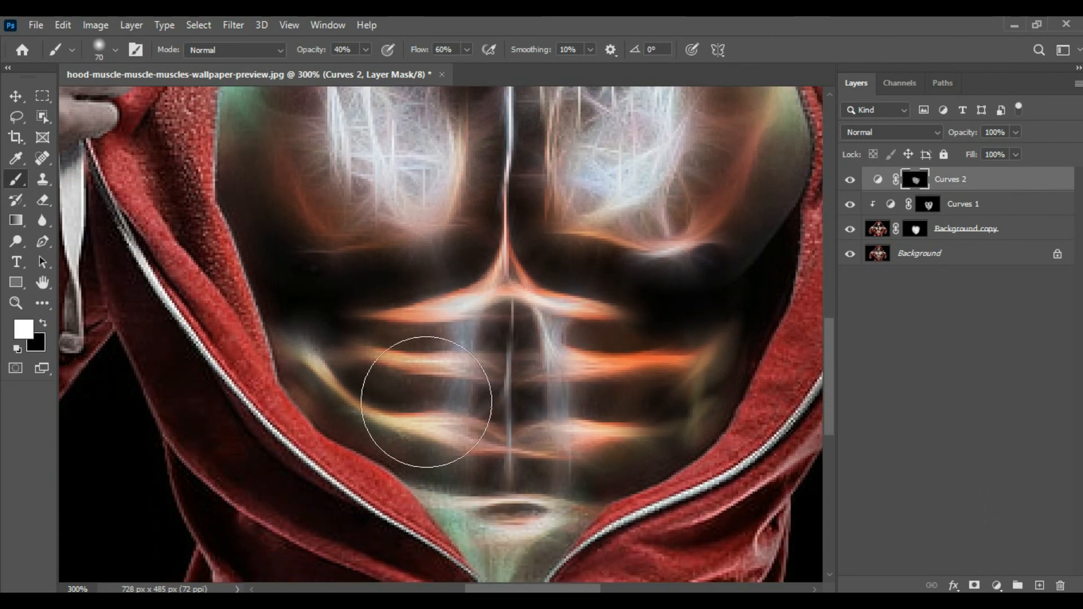
scroll(666, 339, "up", 5)
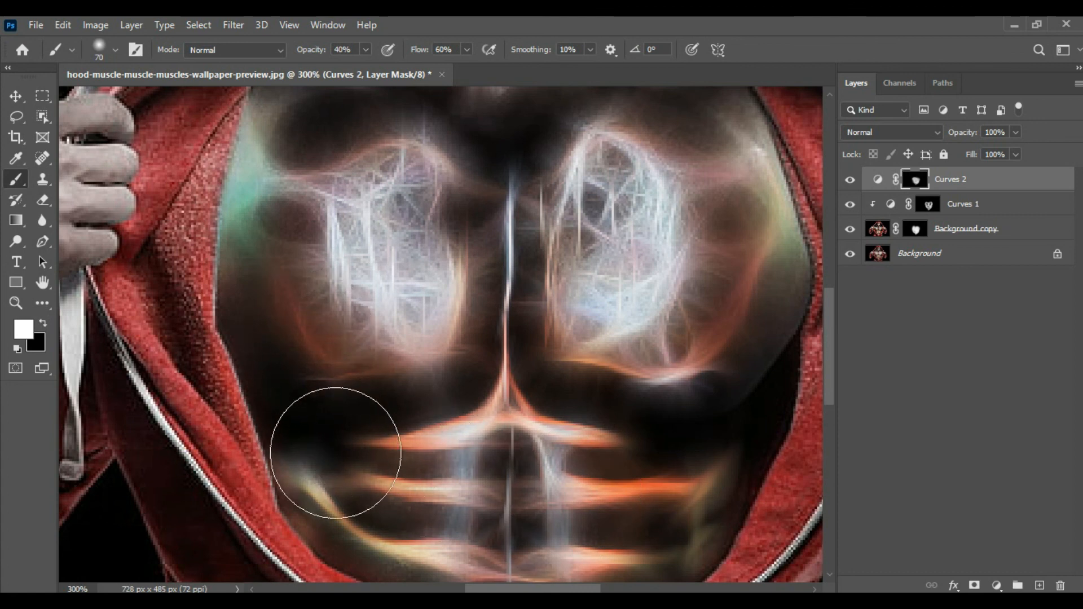
scroll(455, 533, "down", 3)
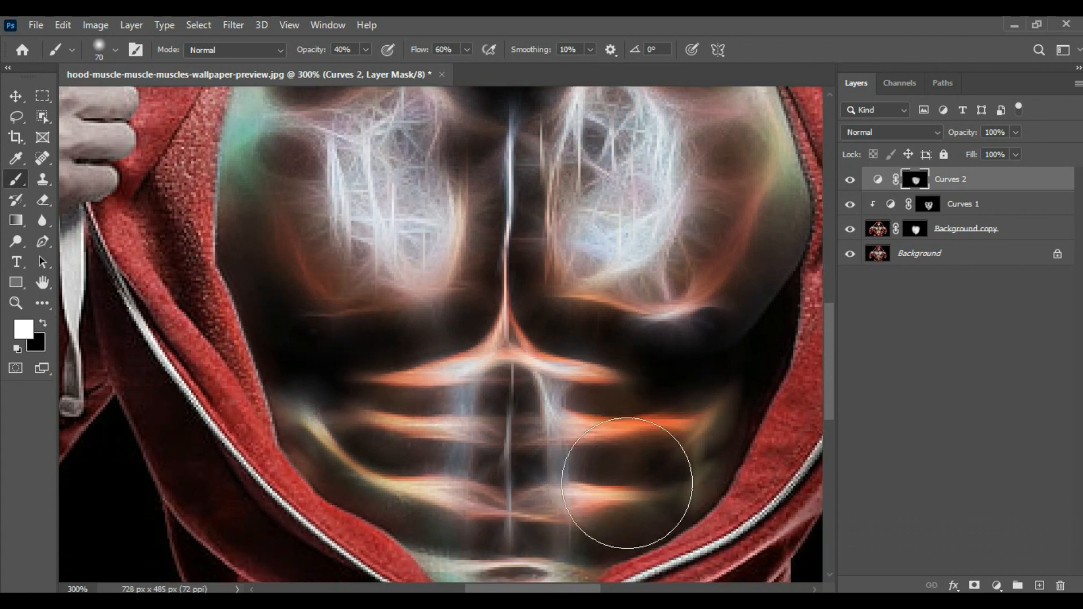
scroll(637, 467, "down", 5)
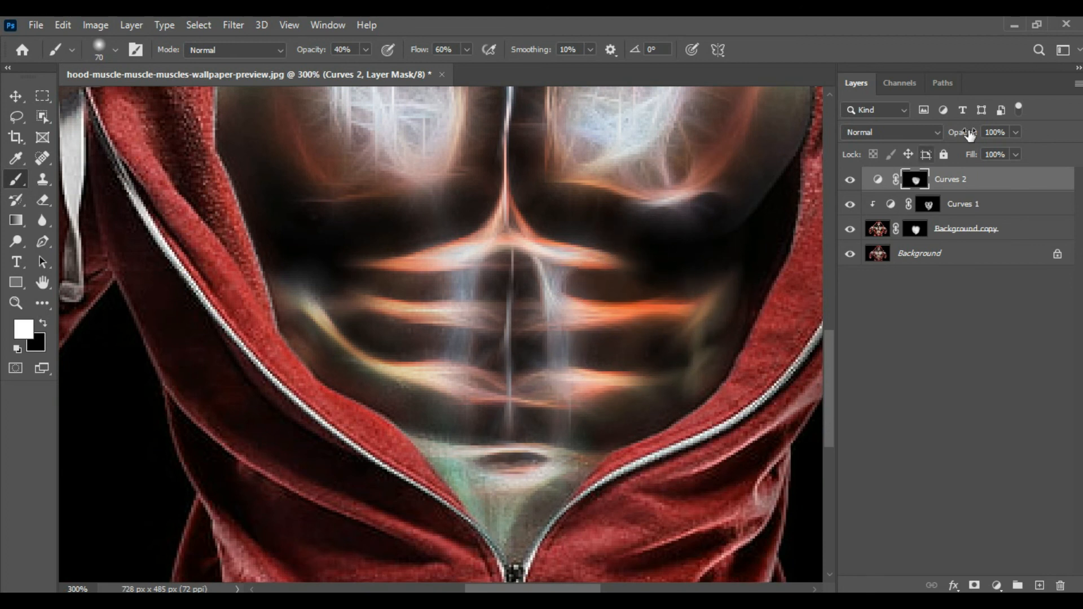
- Compare the finished torso effect with the original photo by repeatedly hiding and showing all layers above the Background
key("ctrl+2")
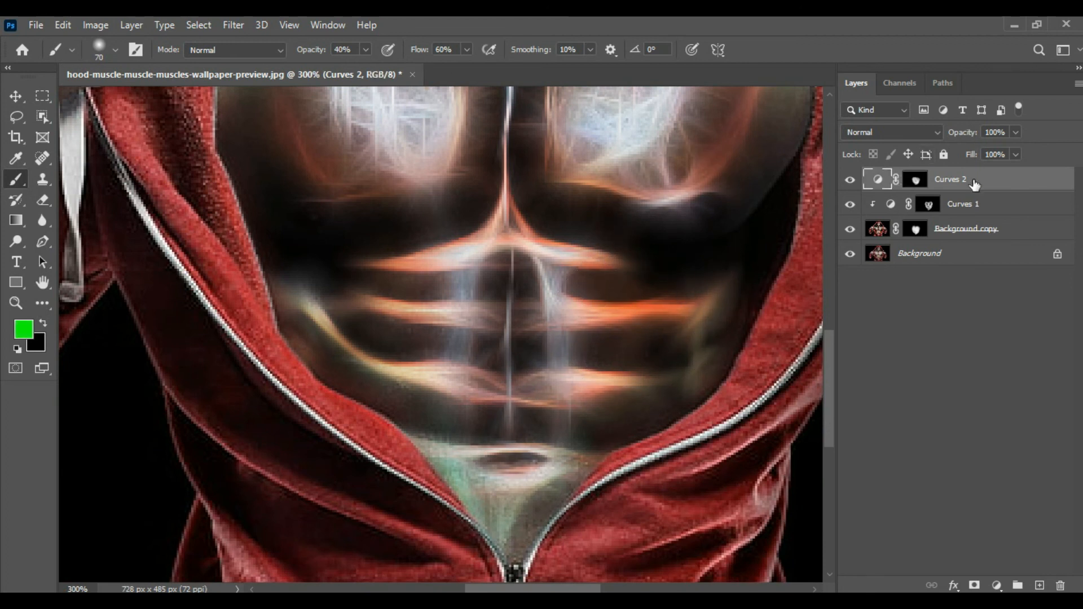
key("ctrl+1")
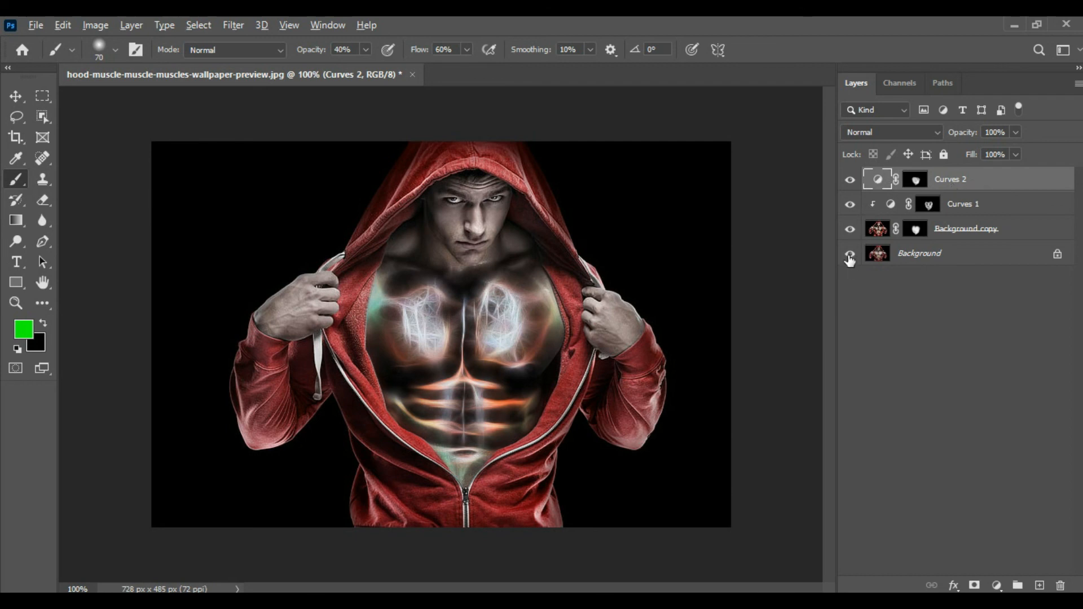
left_click(849, 257, "alt")
left_click(849, 257, "alt")
left_click(849, 256, "alt")
left_click(849, 257, "alt")
left_click(849, 256, "alt")
left_click(849, 257, "alt")
left_click(849, 257, "alt")
left_click(849, 257, "alt")
key("ctrl+0")
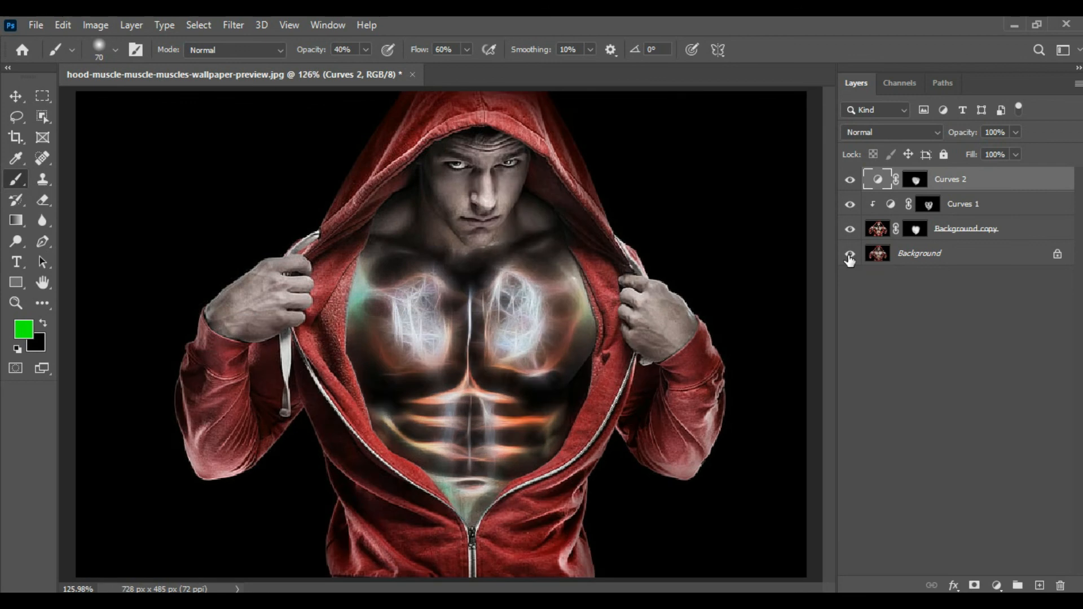
left_click(849, 256, "alt")
left_click(850, 256, "alt")
left_click(849, 256, "alt")
left_click(849, 257, "alt")
left_click(849, 256, "alt")
left_click(849, 257, "alt")
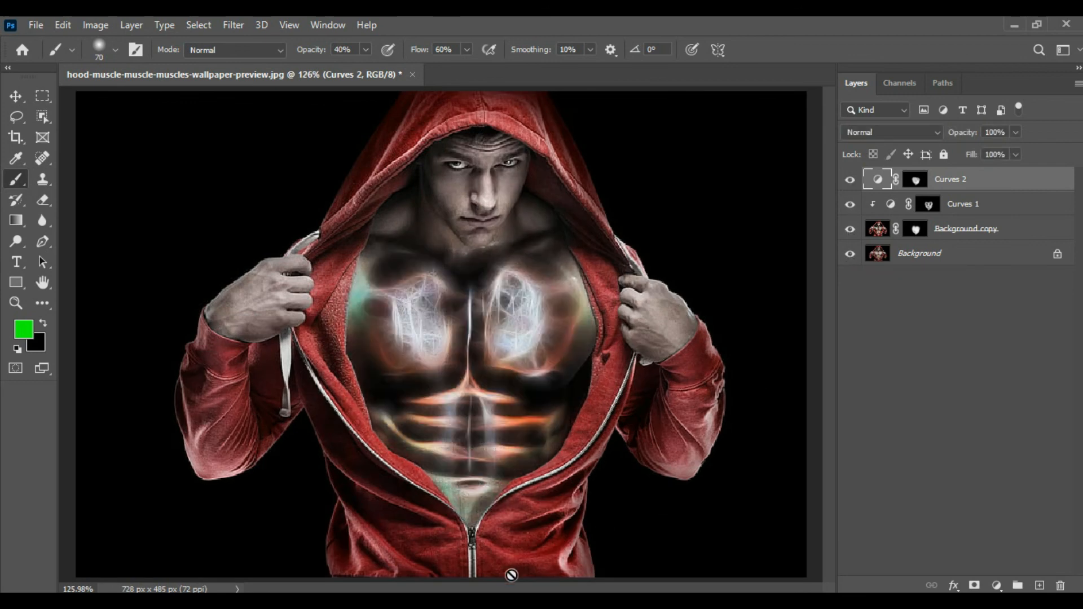